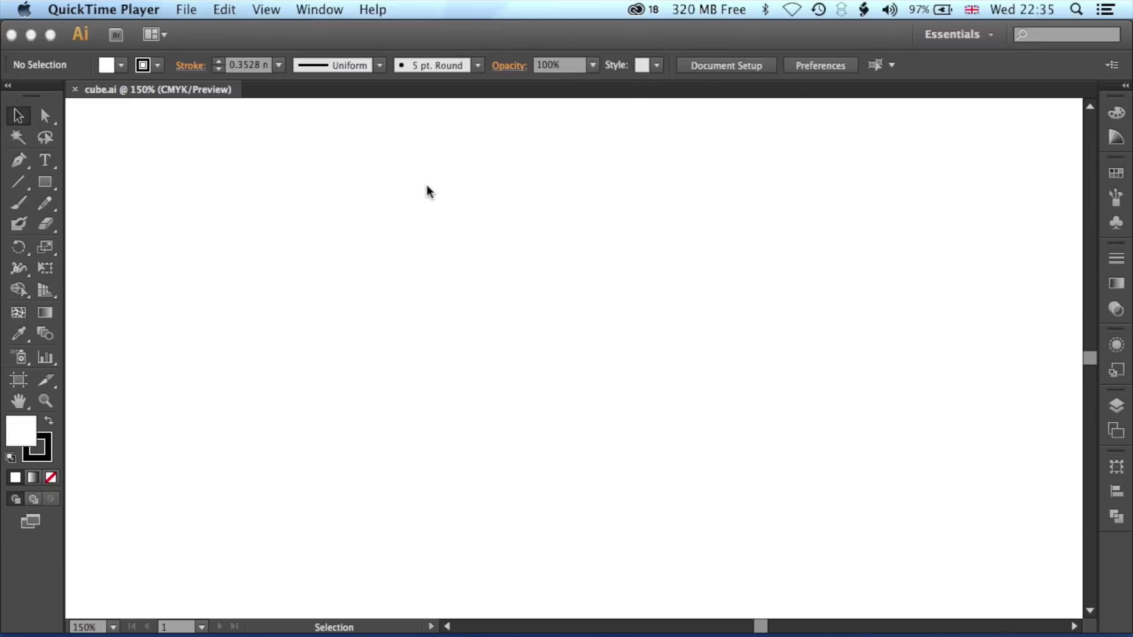
- Bring the cube.ai document to the front and choose the Rectangle tool
click(48, 180)
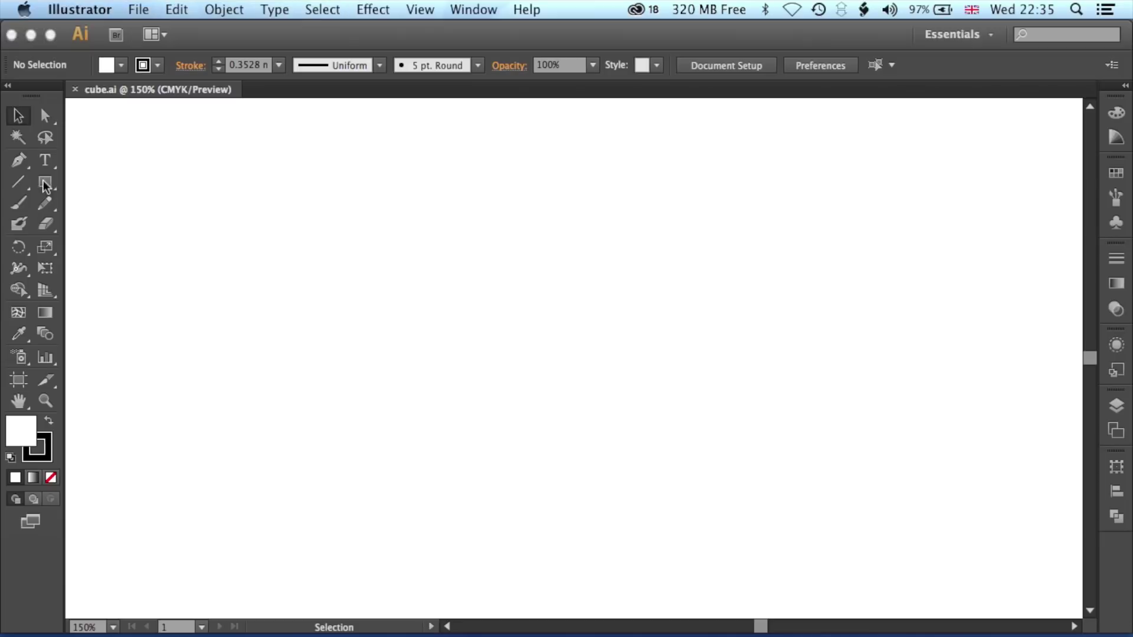
click(45, 181)
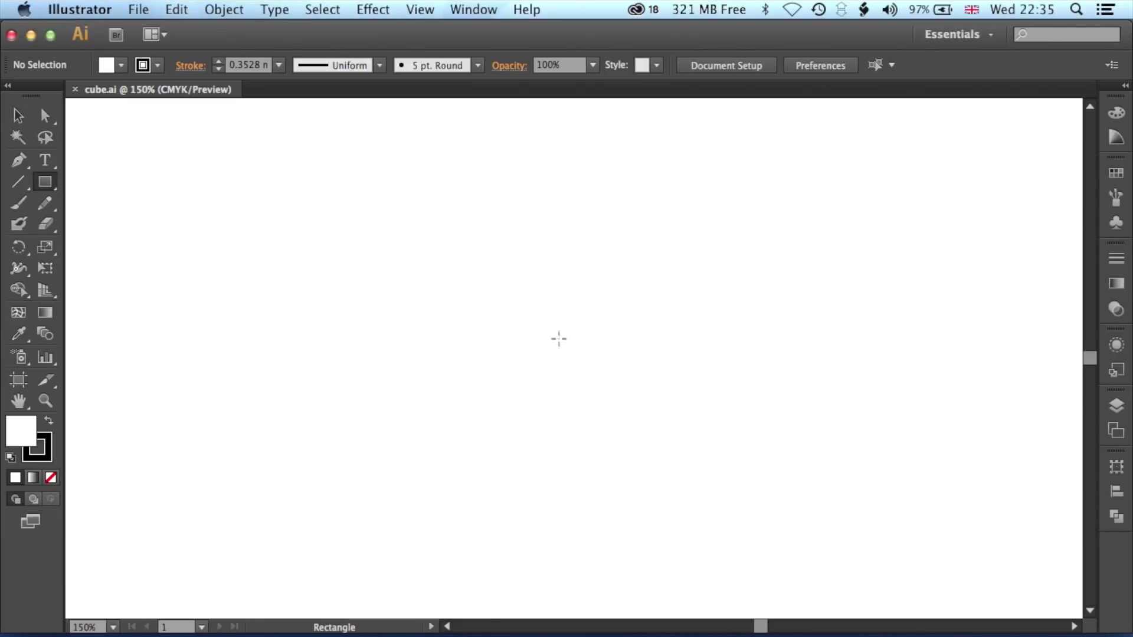
- Draw a square near the canvas centre with no stroke and an orange-red swatch fill
drag(415, 248, 620, 420)
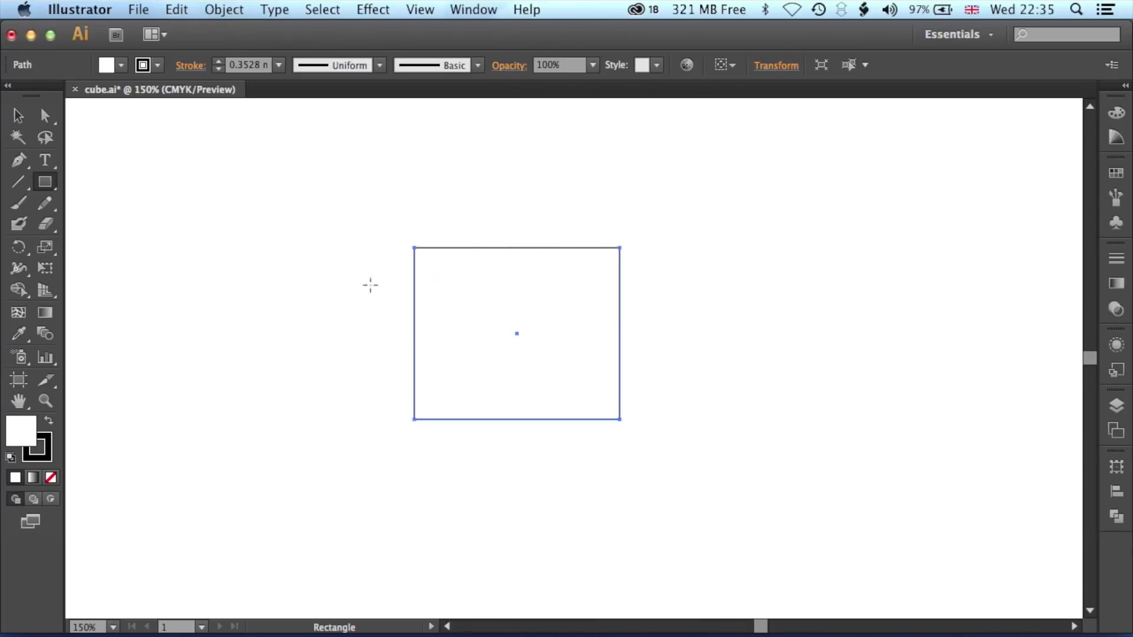
key(a)
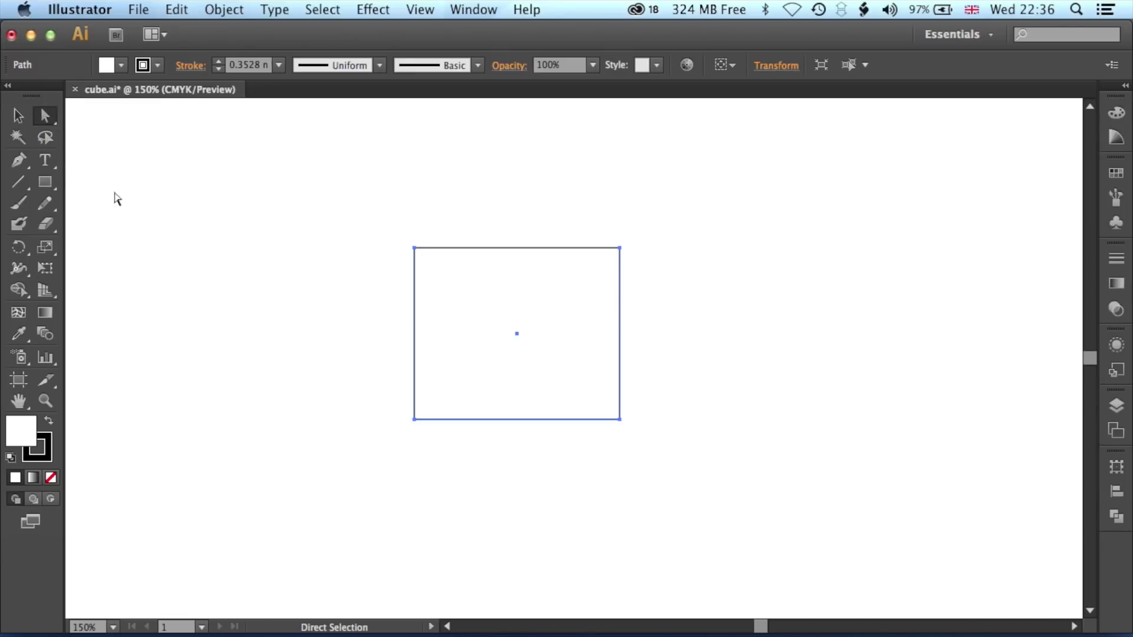
click(46, 448)
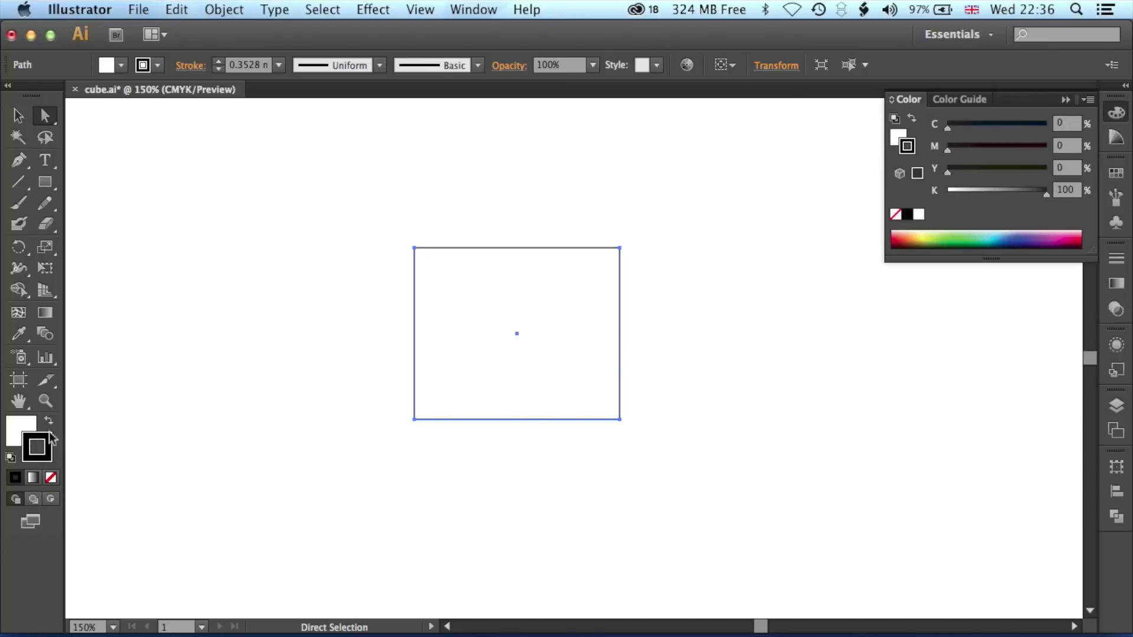
click(51, 478)
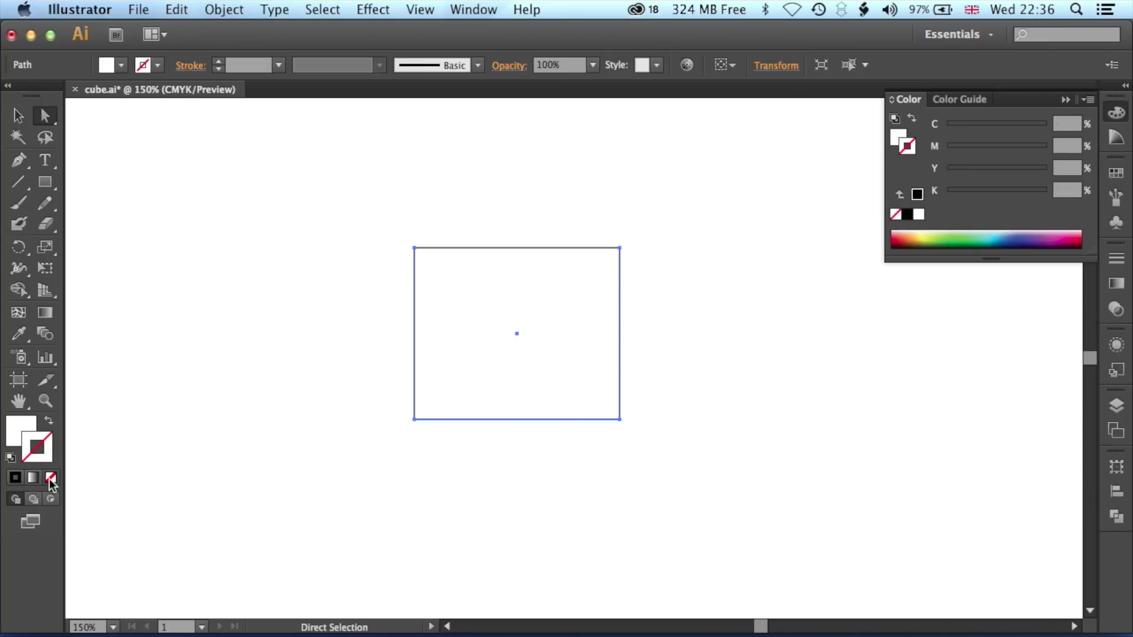
click(13, 429)
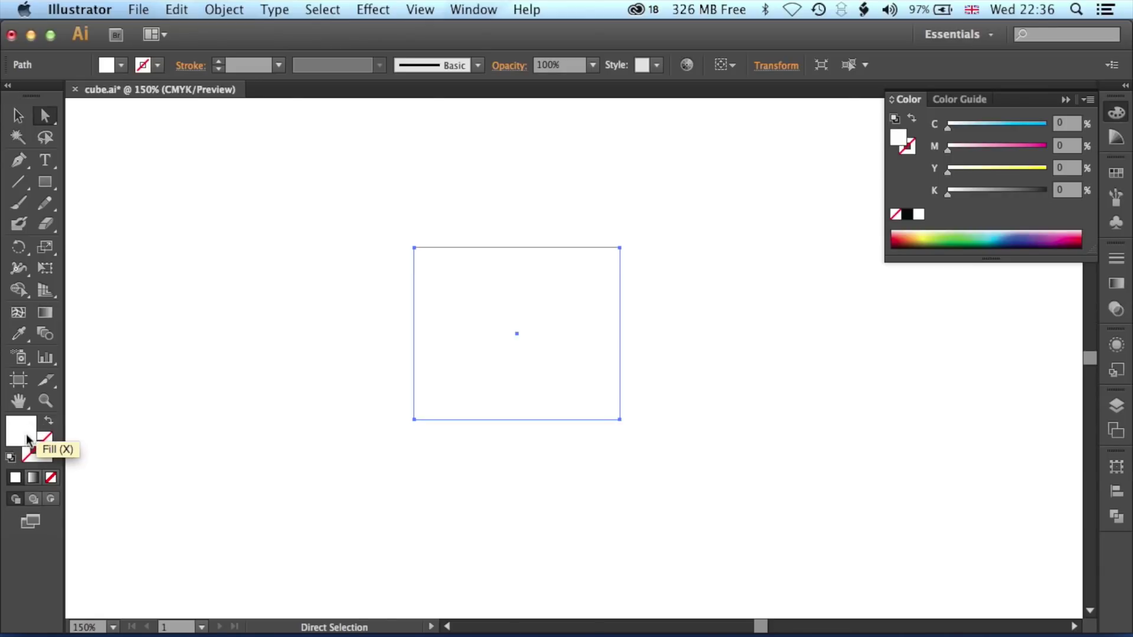
click(1116, 173)
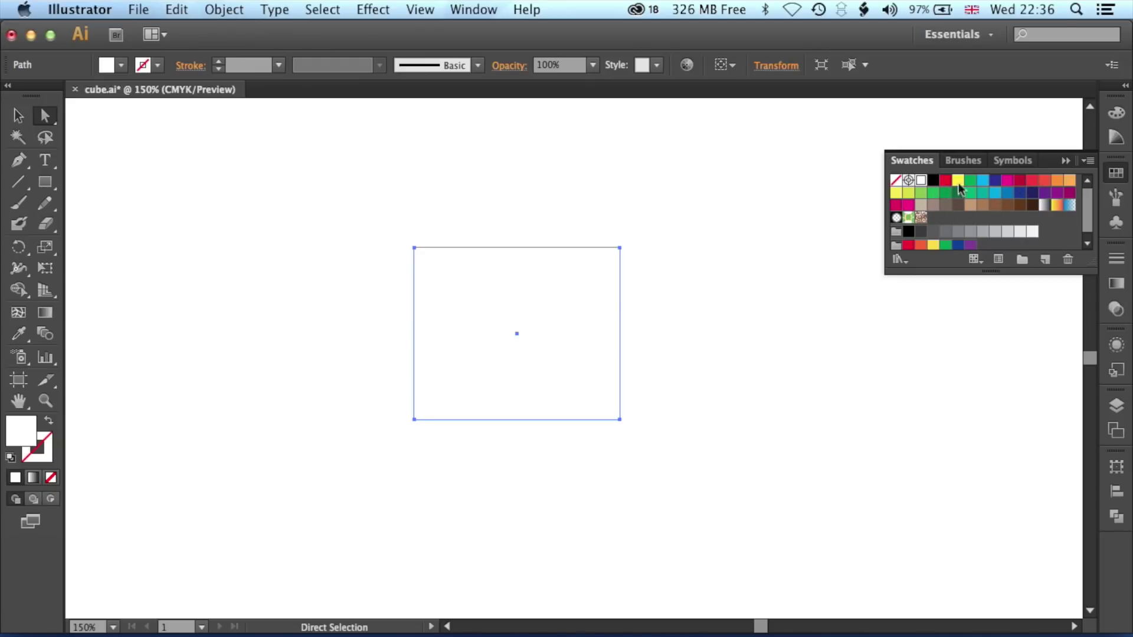
click(1034, 185)
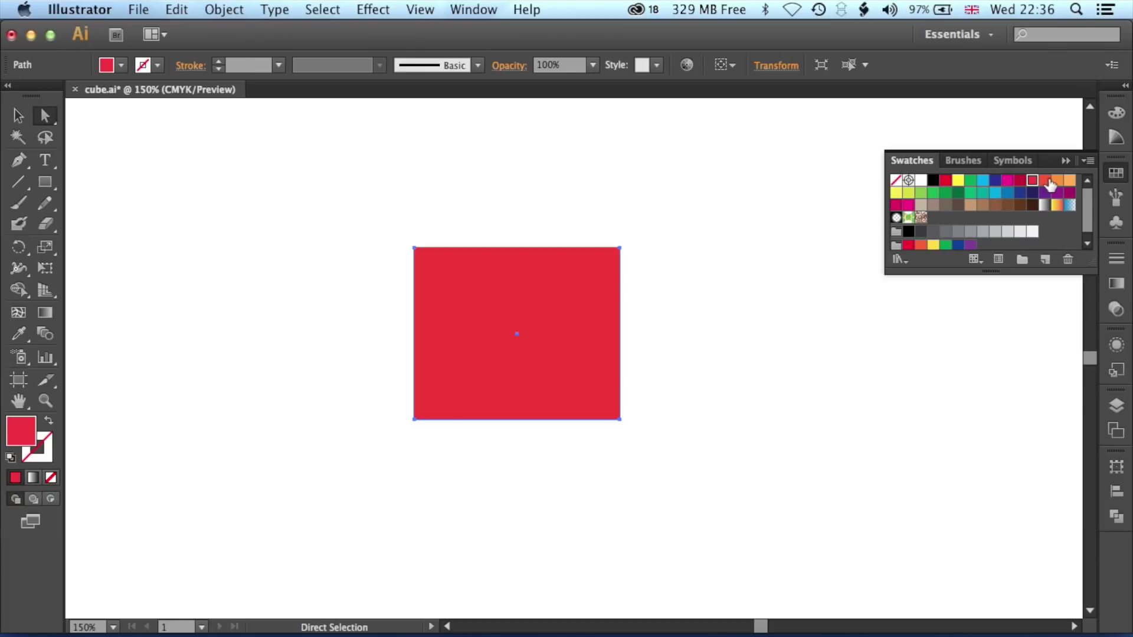
click(1045, 181)
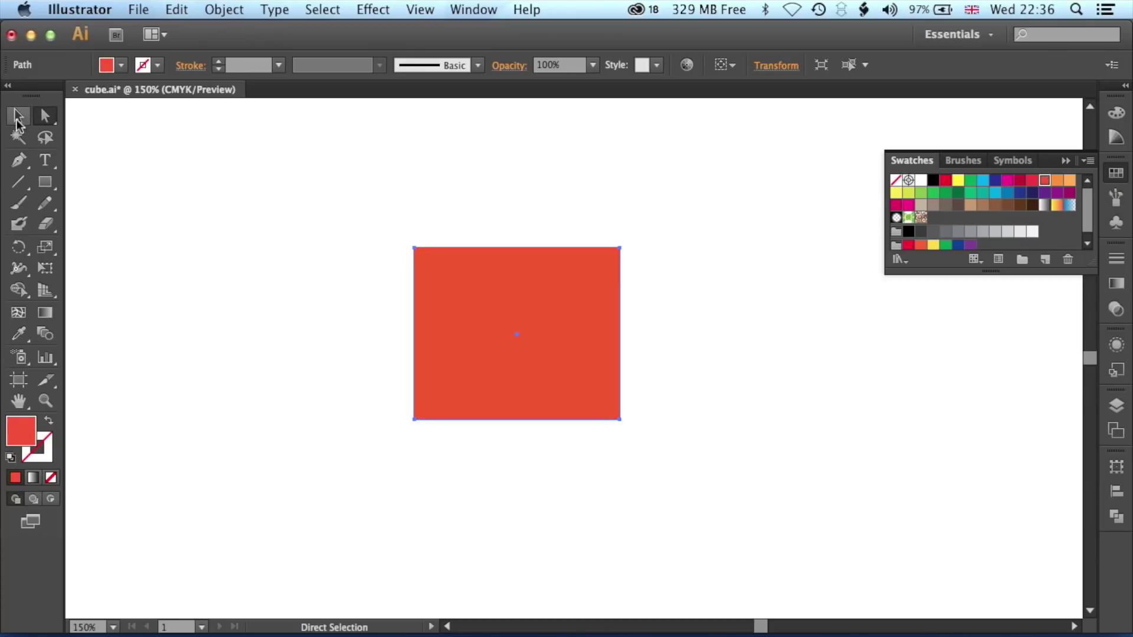
click(17, 117)
- Move the square, Alt-drag a copy above it, and select the right square's right-edge anchors
drag(463, 281, 603, 342)
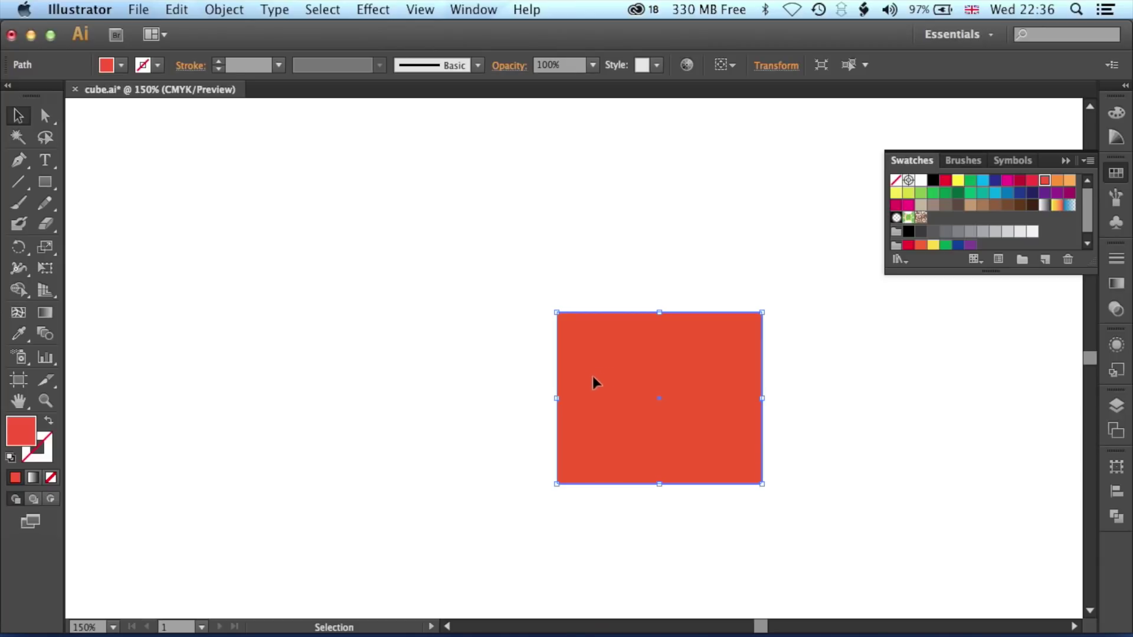
drag(600, 374, 352, 378)
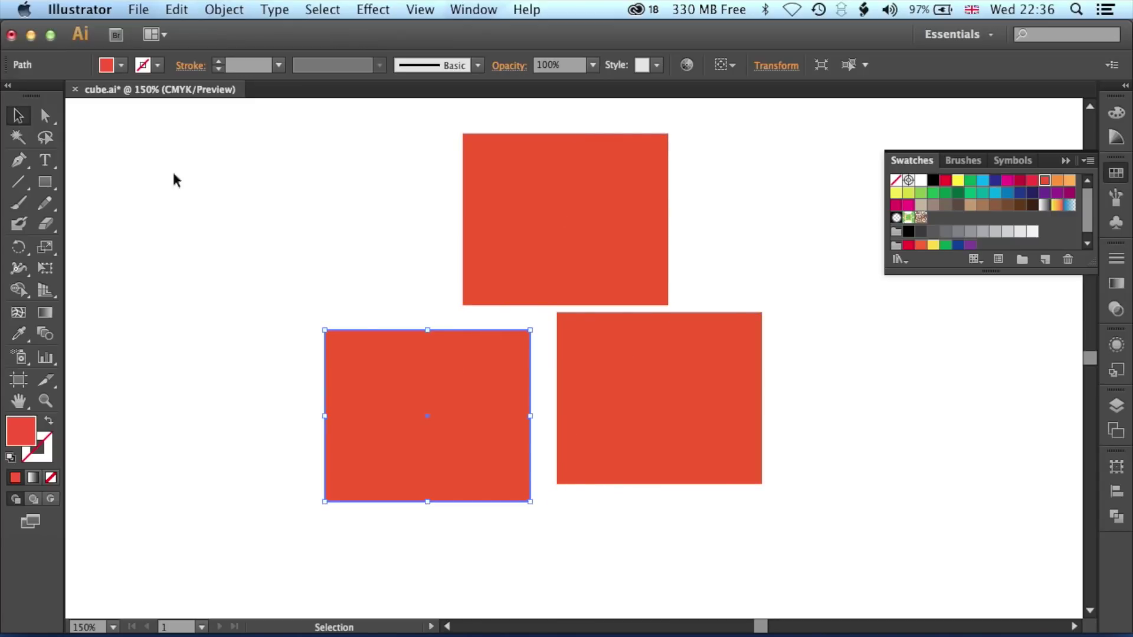
click(46, 116)
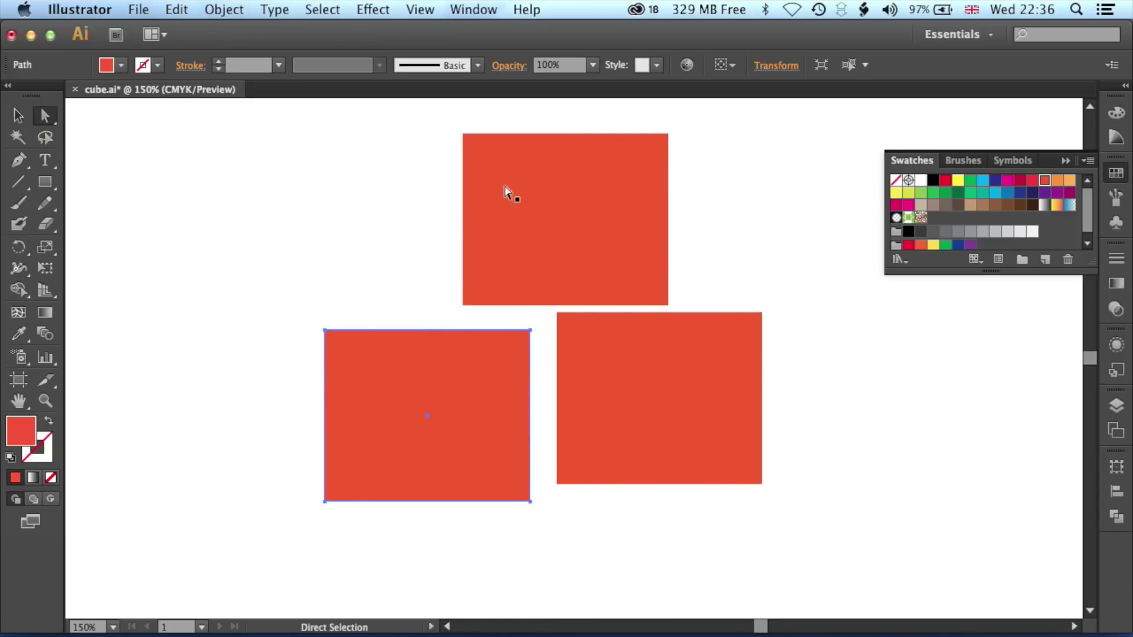
click(764, 317)
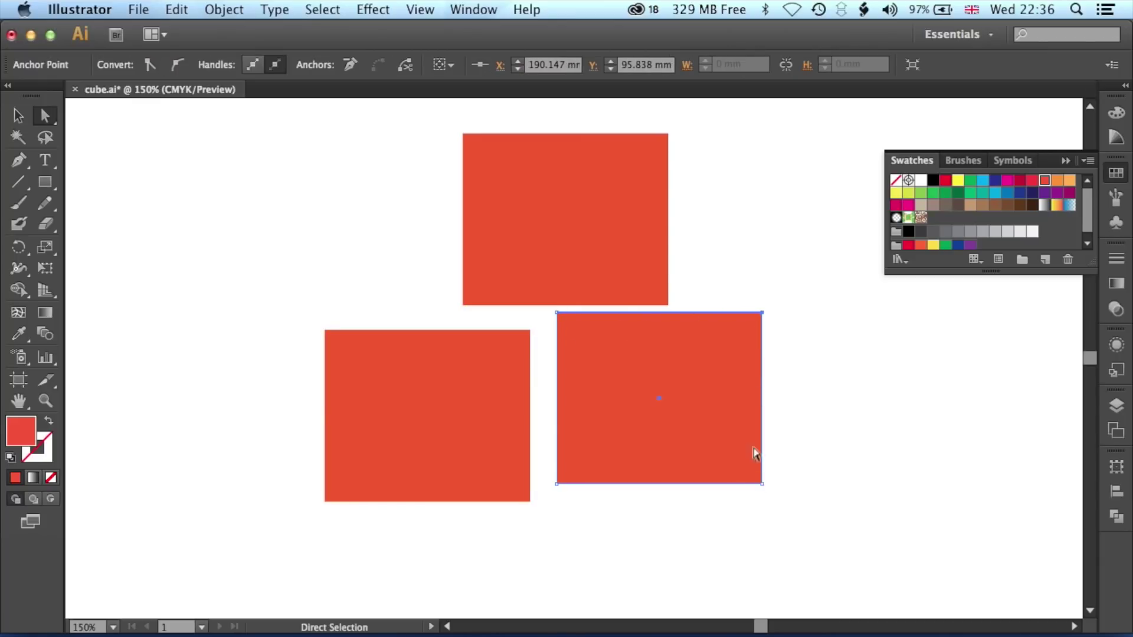
shift+click(762, 483)
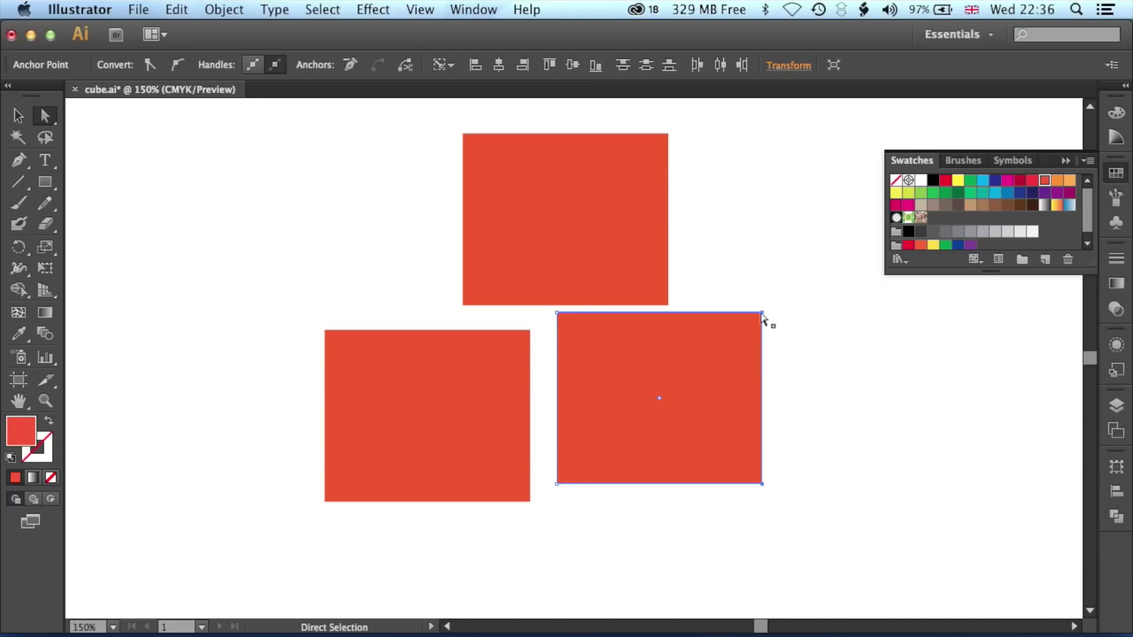
- Skew the right square into a parallelogram and butt the front square against it
drag(760, 314, 705, 236)
click(18, 116)
drag(424, 386, 451, 367)
- Shift the top square left so it sits above the front square
click(286, 363)
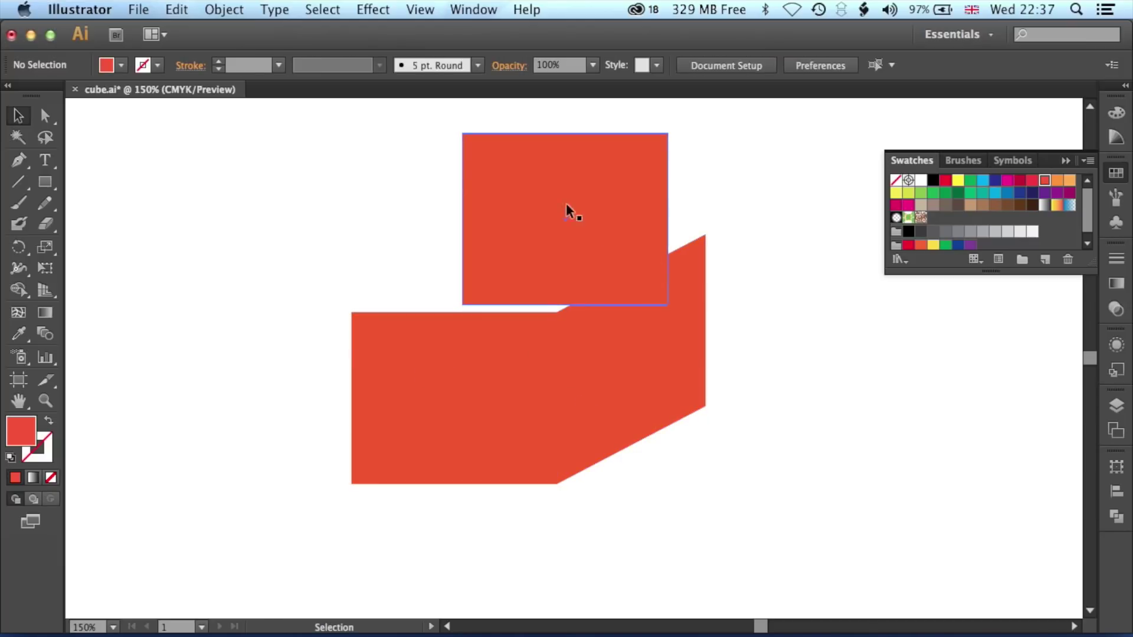
drag(481, 208, 414, 213)
click(47, 118)
click(620, 240)
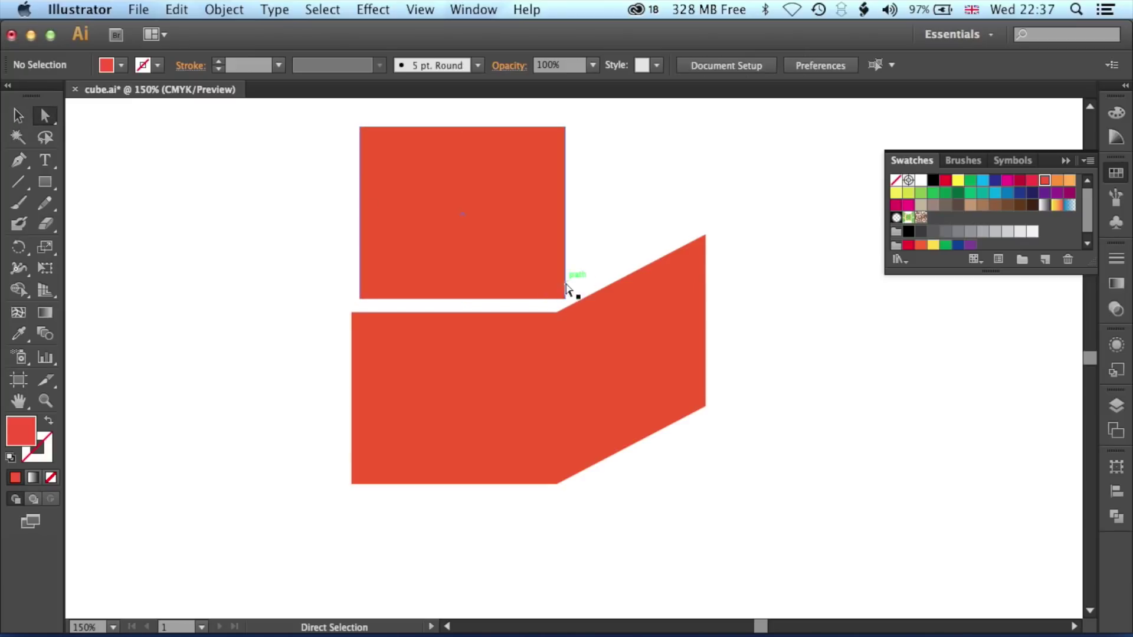
- Drag the top square's corners onto the front and side faces to form a slanted lid
drag(564, 299, 556, 314)
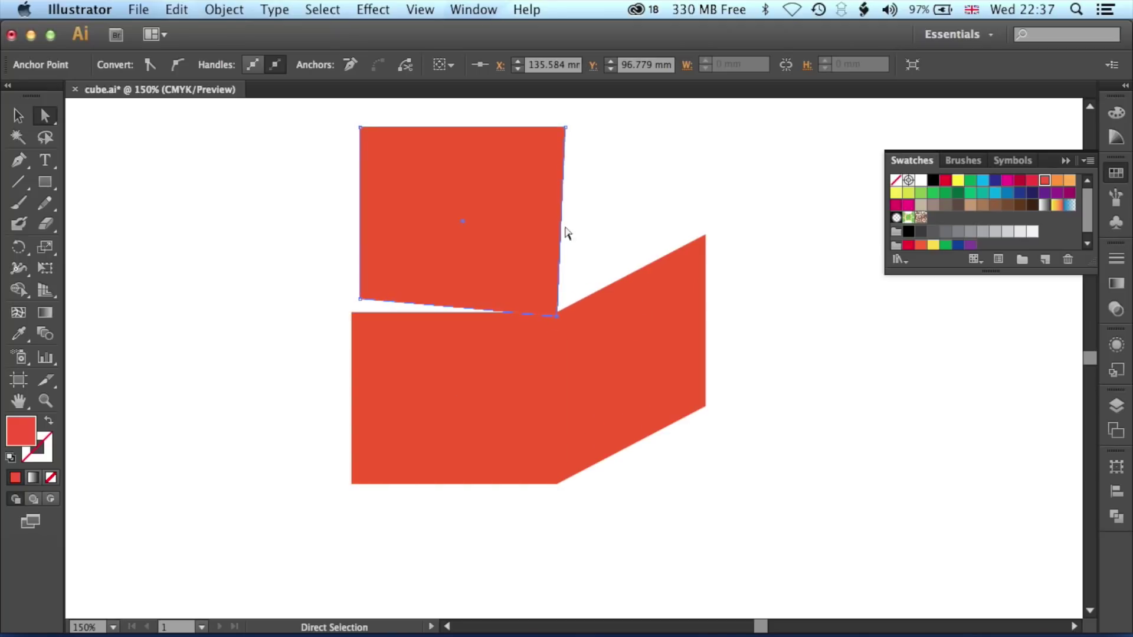
drag(567, 128, 705, 235)
drag(360, 300, 352, 312)
drag(360, 128, 528, 231)
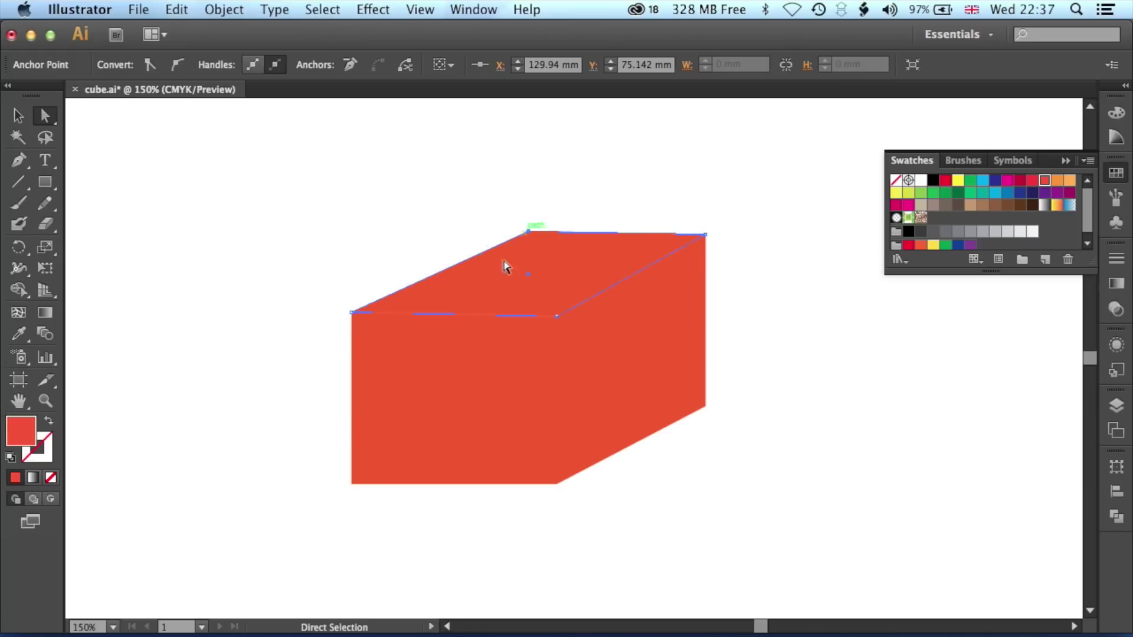
mouse_move(557, 316)
mouse_down()
mouse_move(572, 303)
mouse_move(556, 313)
mouse_move(566, 315)
mouse_move(534, 307)
mouse_move(557, 312)
mouse_up()
- Pull the side face's top-right and bottom-right anchors inward for perspective
drag(468, 195, 764, 249)
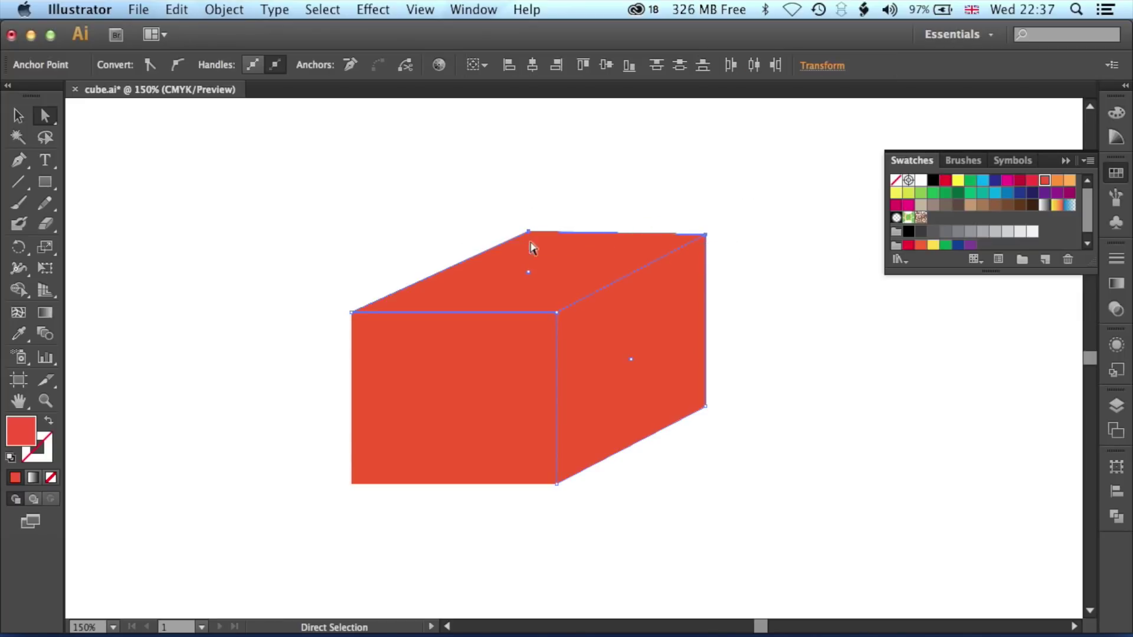
drag(707, 236, 672, 253)
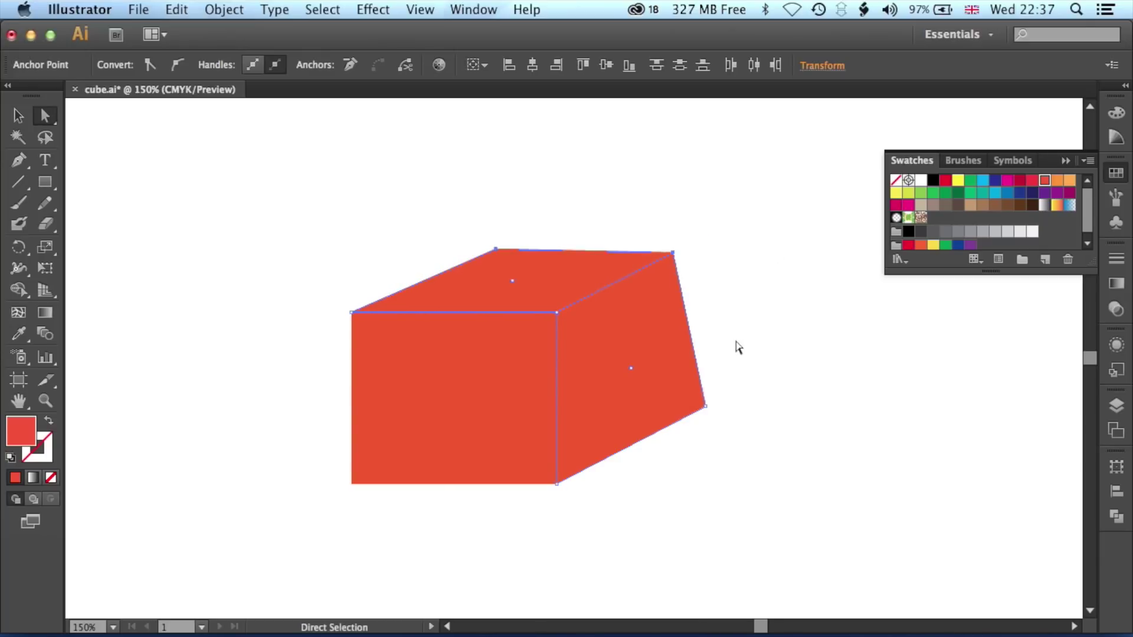
click(739, 349)
mouse_move(704, 408)
mouse_down()
mouse_move(672, 417)
mouse_move(686, 418)
mouse_up()
- Fill the box's side face with the orange swatch
click(764, 350)
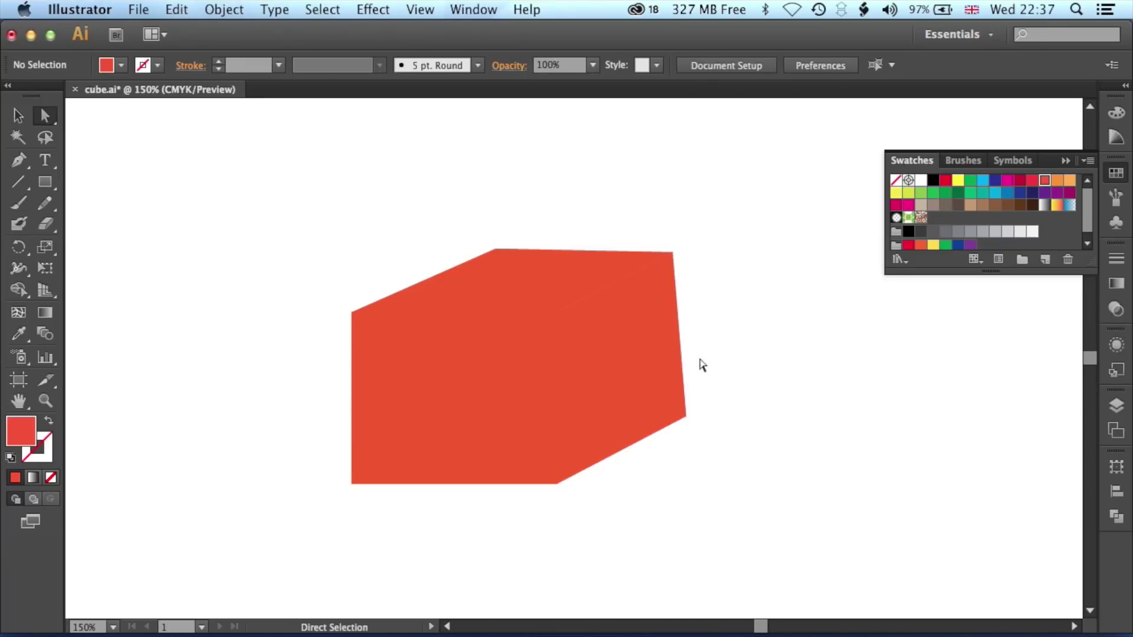
click(18, 115)
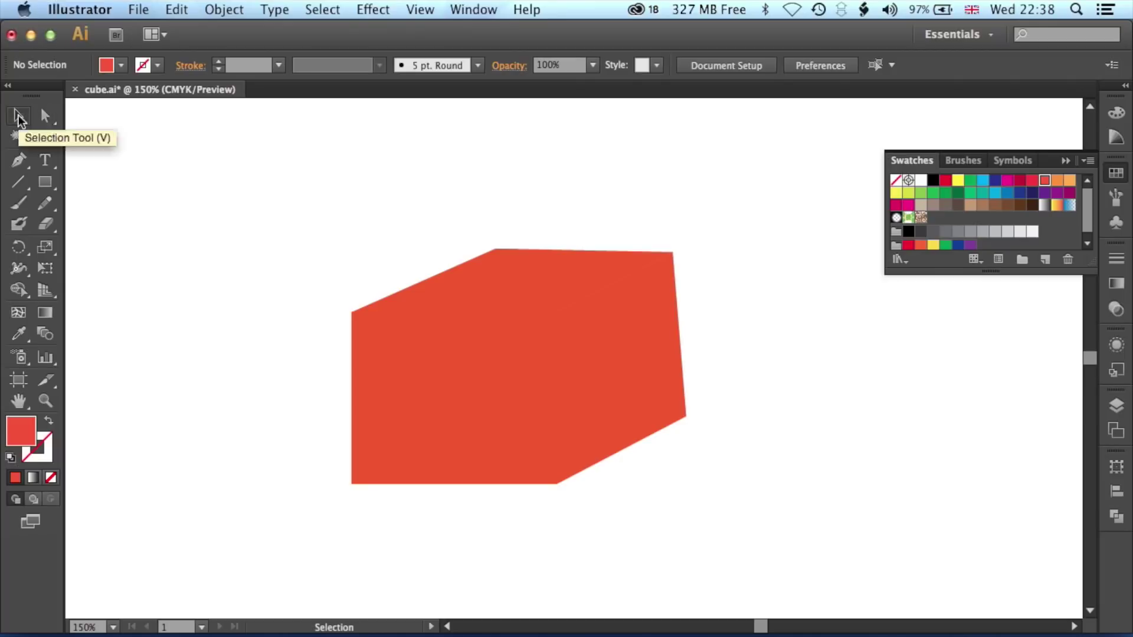
click(623, 353)
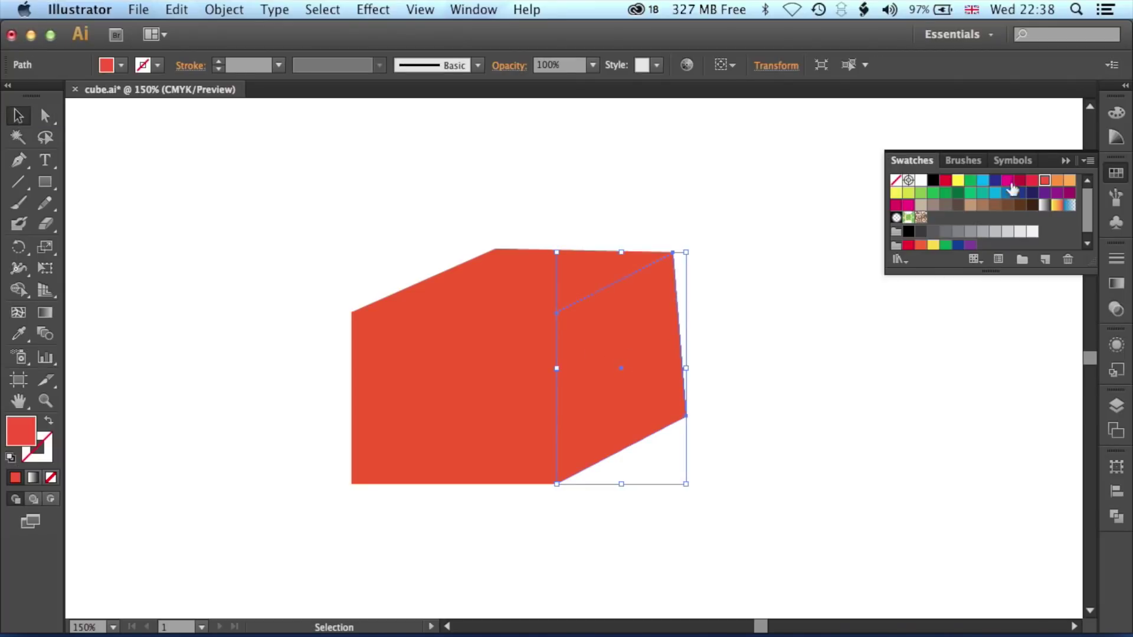
click(1058, 186)
click(754, 236)
- Fill the top face light orange, then select the front face and show the Gradient panel
click(488, 283)
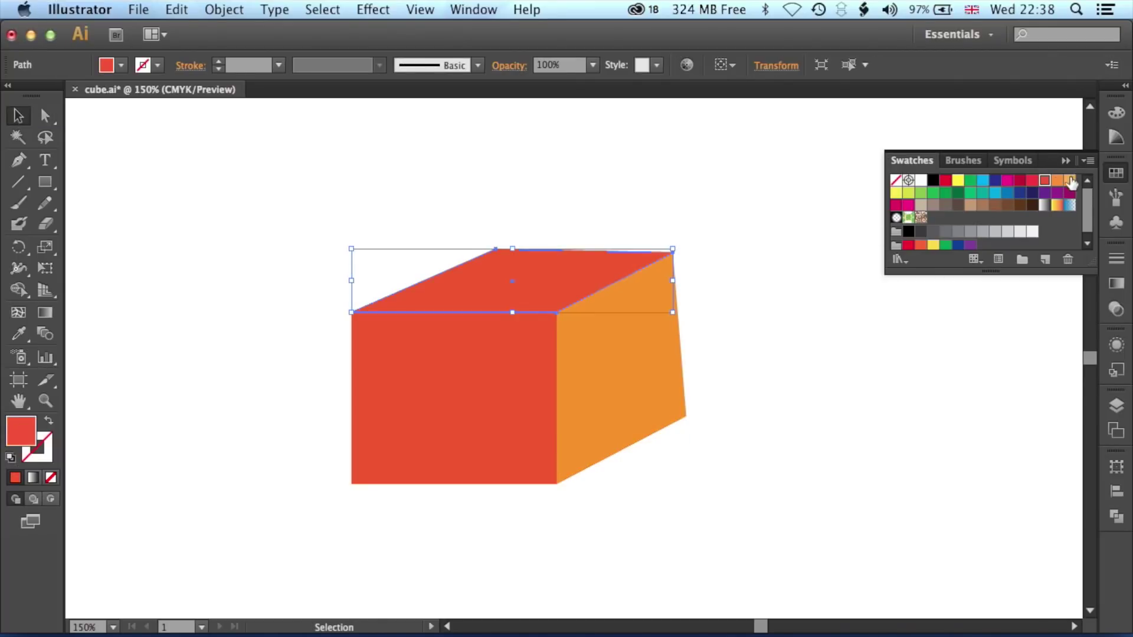
click(1069, 181)
click(766, 198)
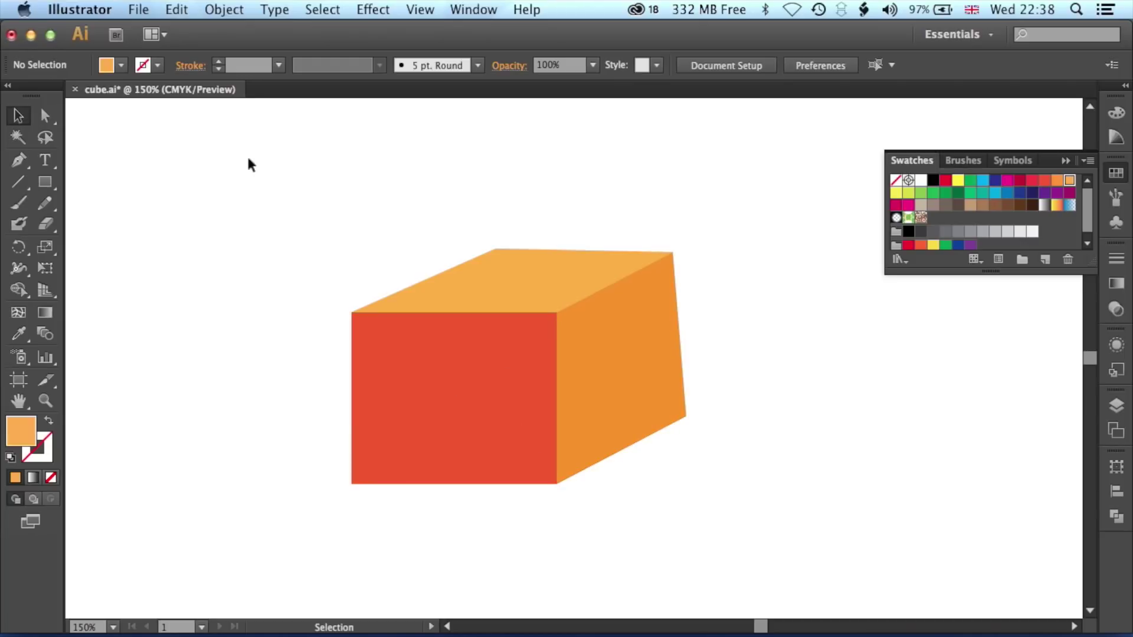
click(407, 356)
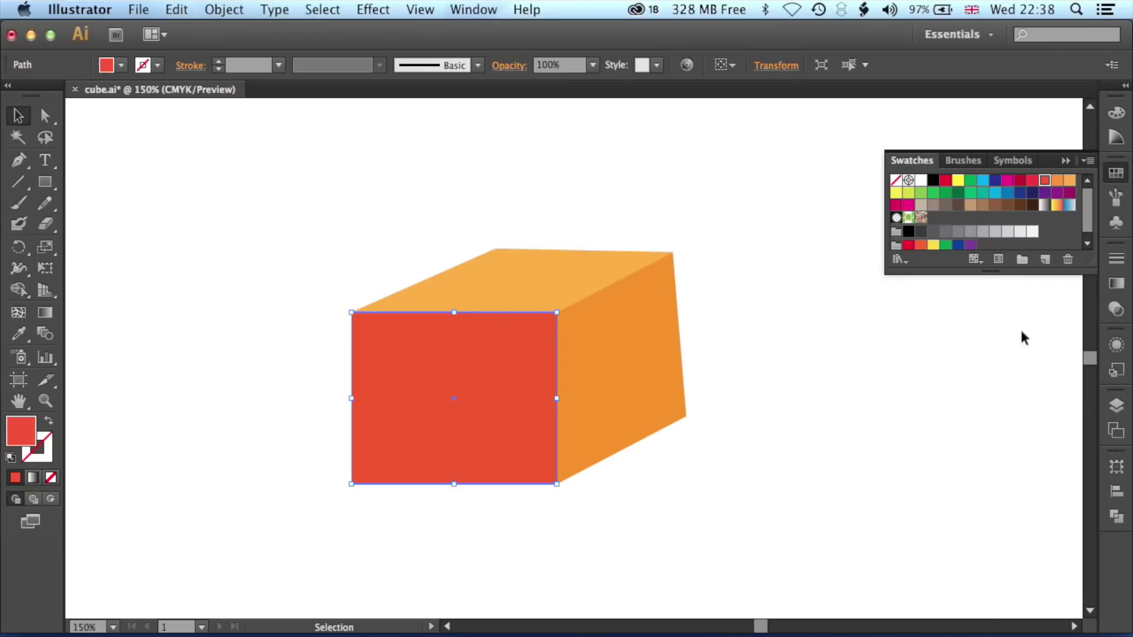
click(1117, 285)
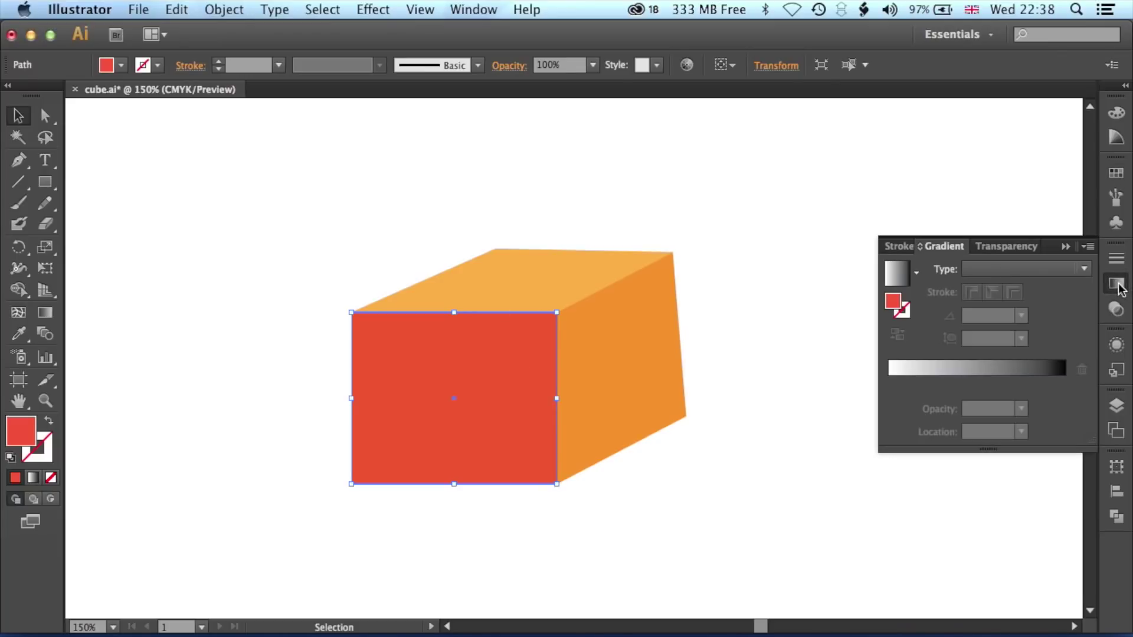
- Set the front face's Gradient Type to Radial, giving it a white-to-black radial fill
click(1019, 270)
click(1003, 307)
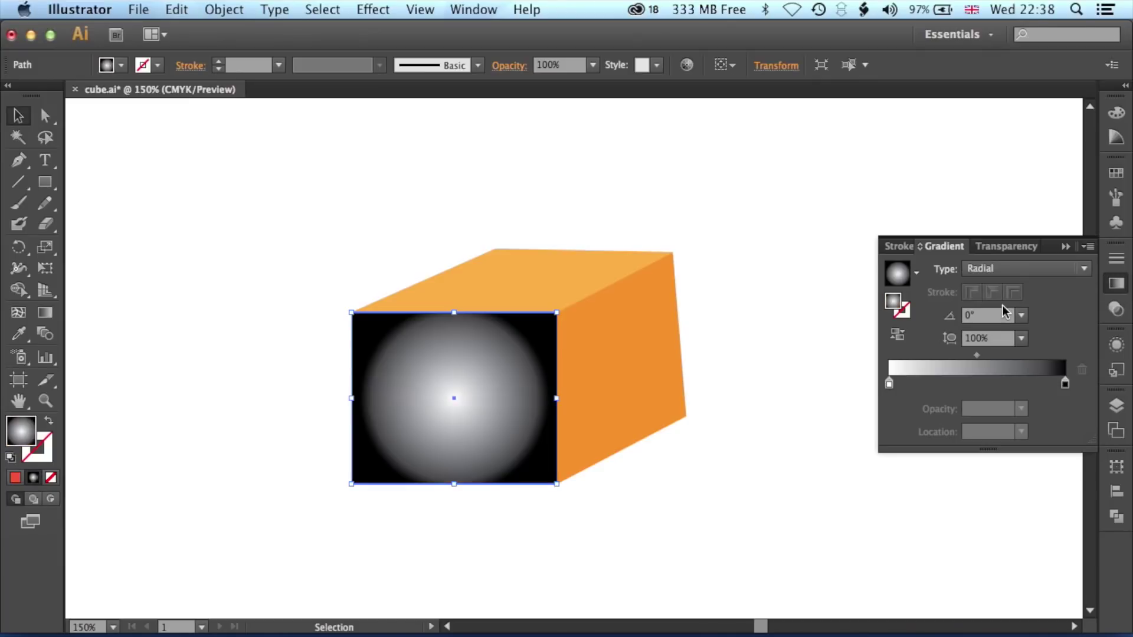
click(45, 314)
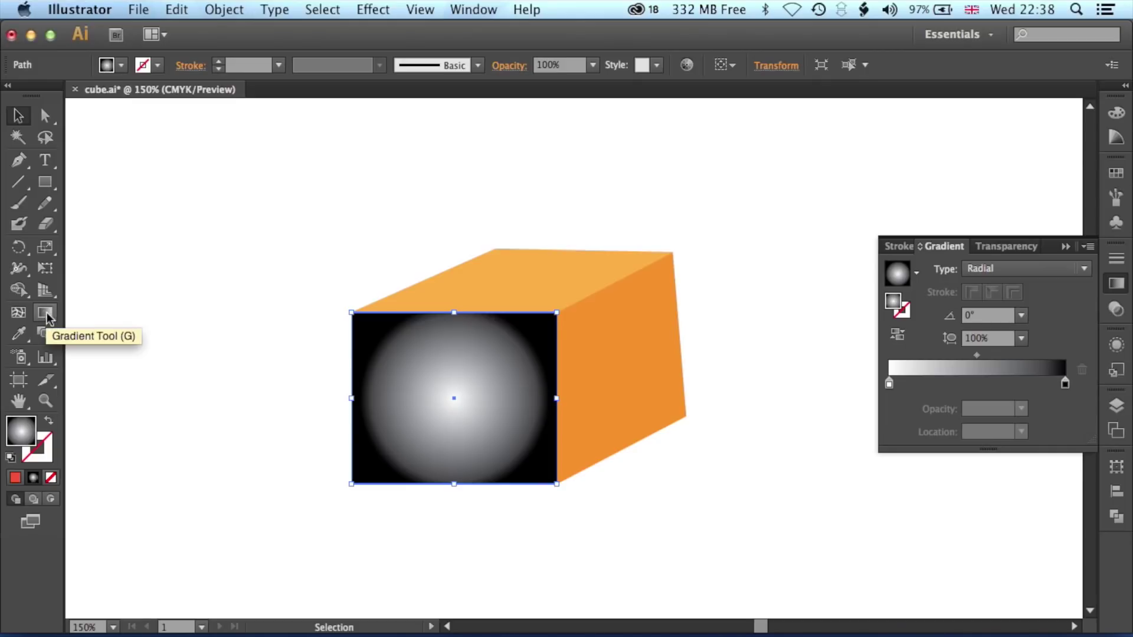
- Move the front gradient's centre down-left, rotate it to 38.9° and stretch it toward the top-right
mouse_move(466, 398)
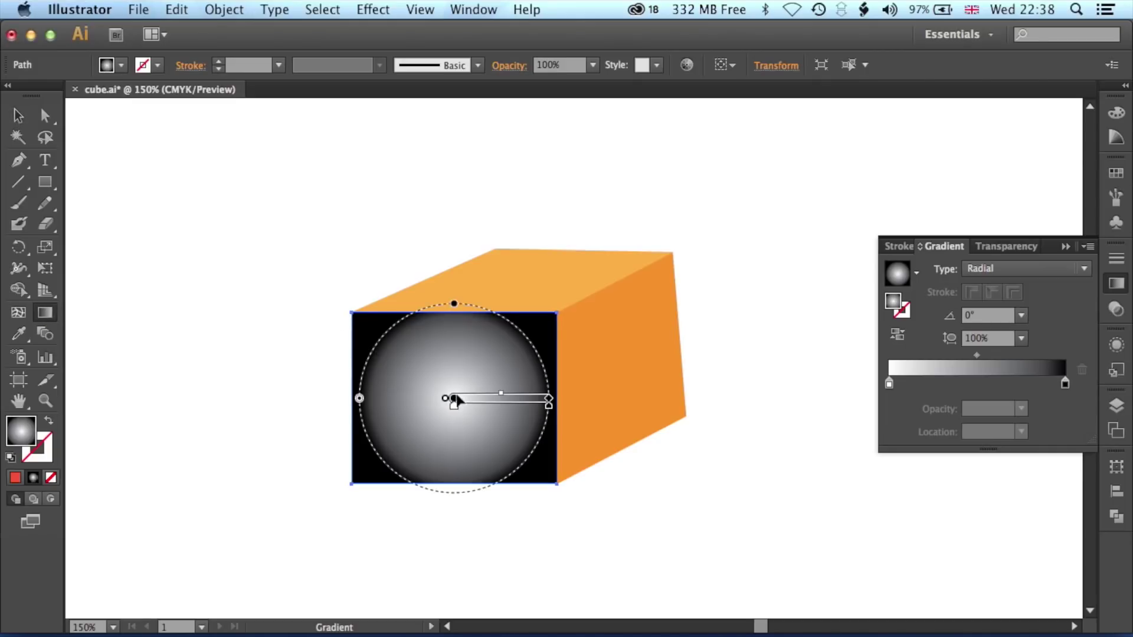
mouse_move(481, 403)
mouse_down()
mouse_move(455, 395)
mouse_move(418, 431)
mouse_up()
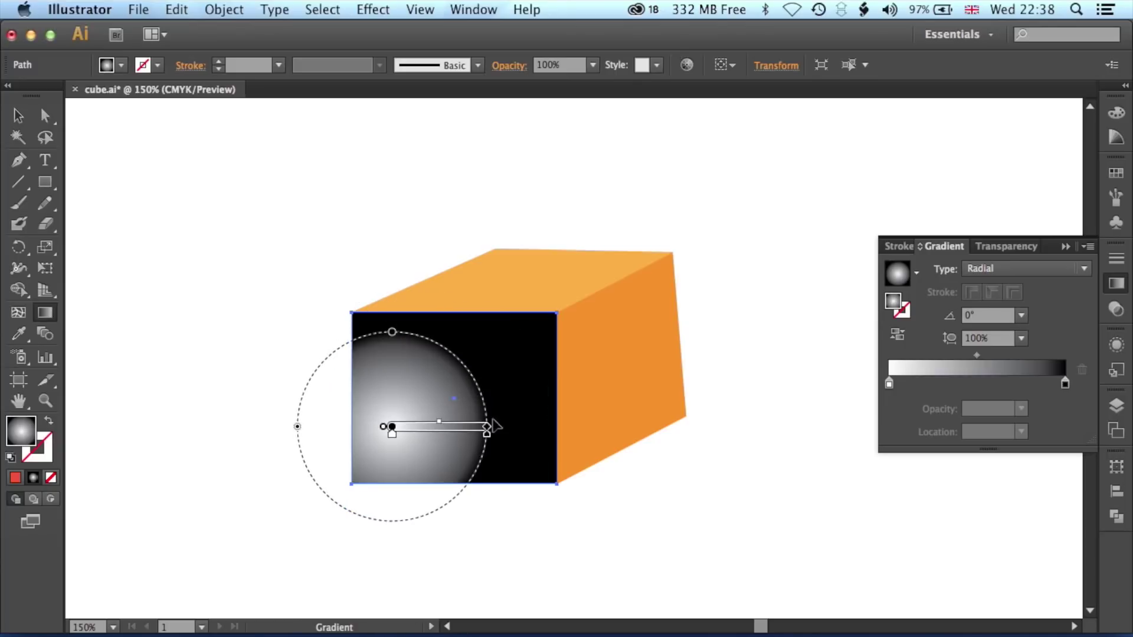
drag(496, 425, 537, 309)
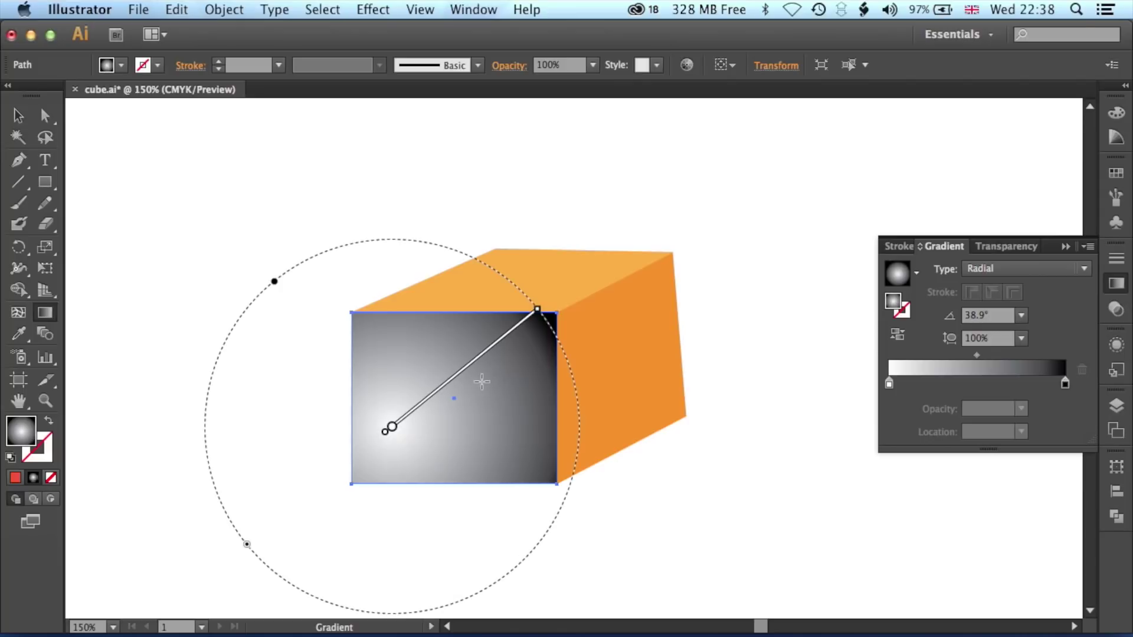
drag(390, 427, 378, 443)
drag(430, 413, 410, 434)
drag(502, 327, 591, 251)
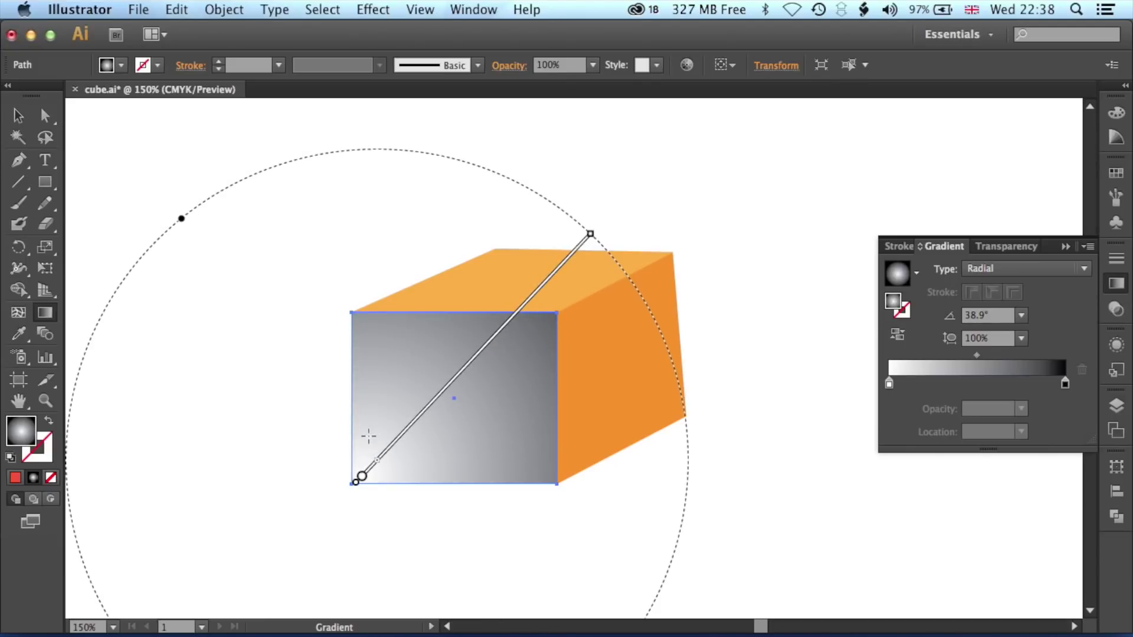
mouse_move(596, 226)
mouse_down()
mouse_move(194, 324)
mouse_move(377, 463)
mouse_move(342, 476)
mouse_move(341, 491)
mouse_move(404, 455)
mouse_move(459, 394)
mouse_up()
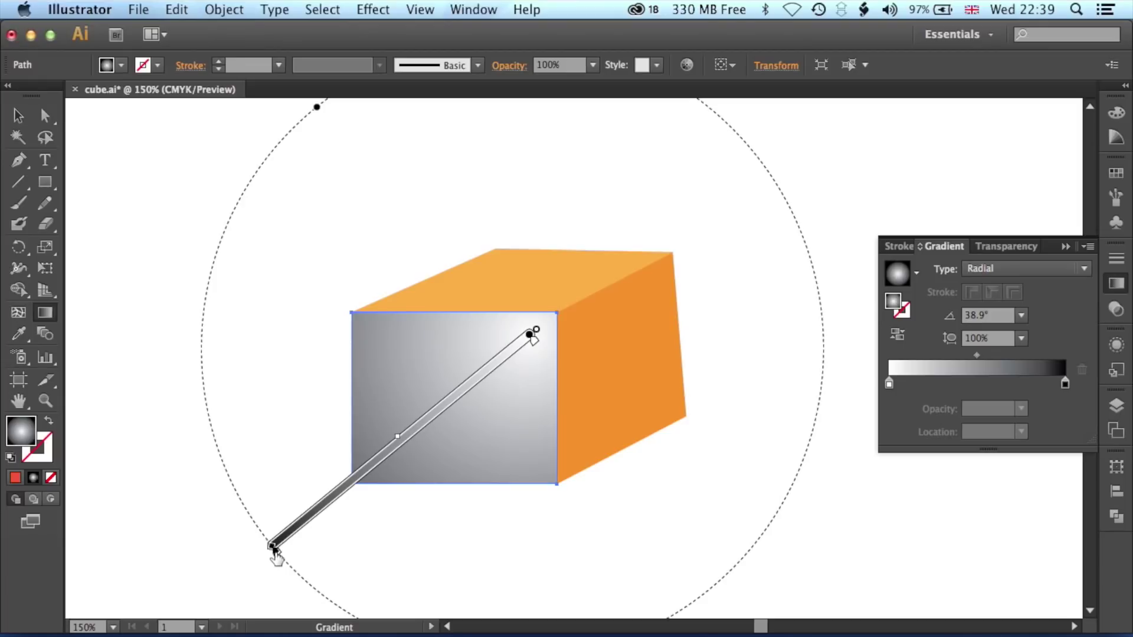
- Set the front gradient's outer stop to a red swatch
double_click(274, 550)
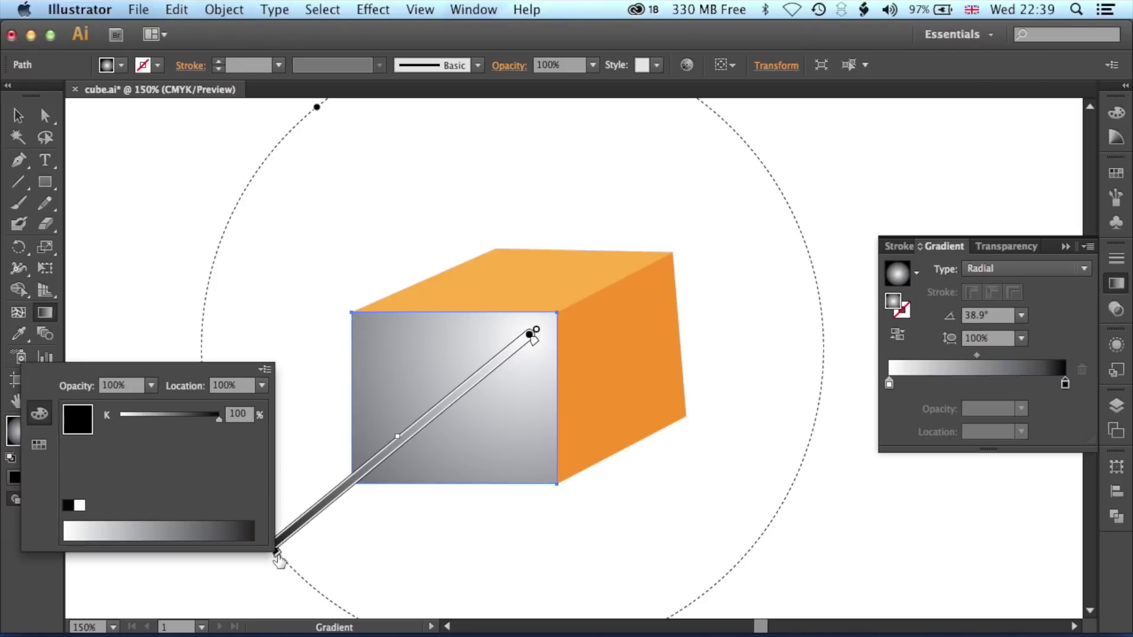
click(46, 435)
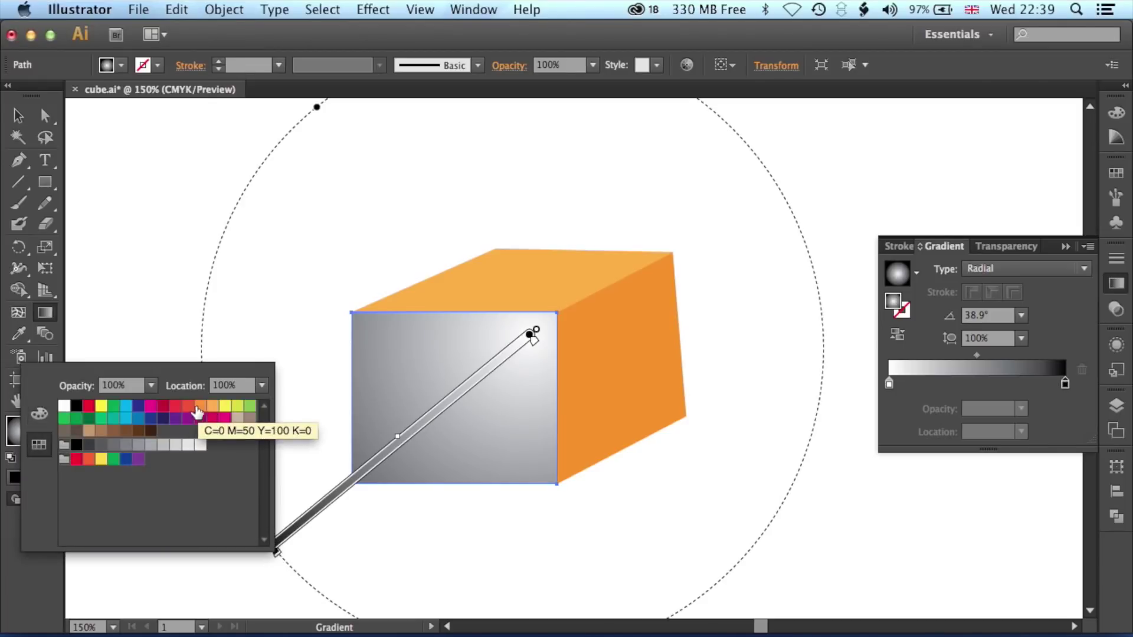
click(188, 407)
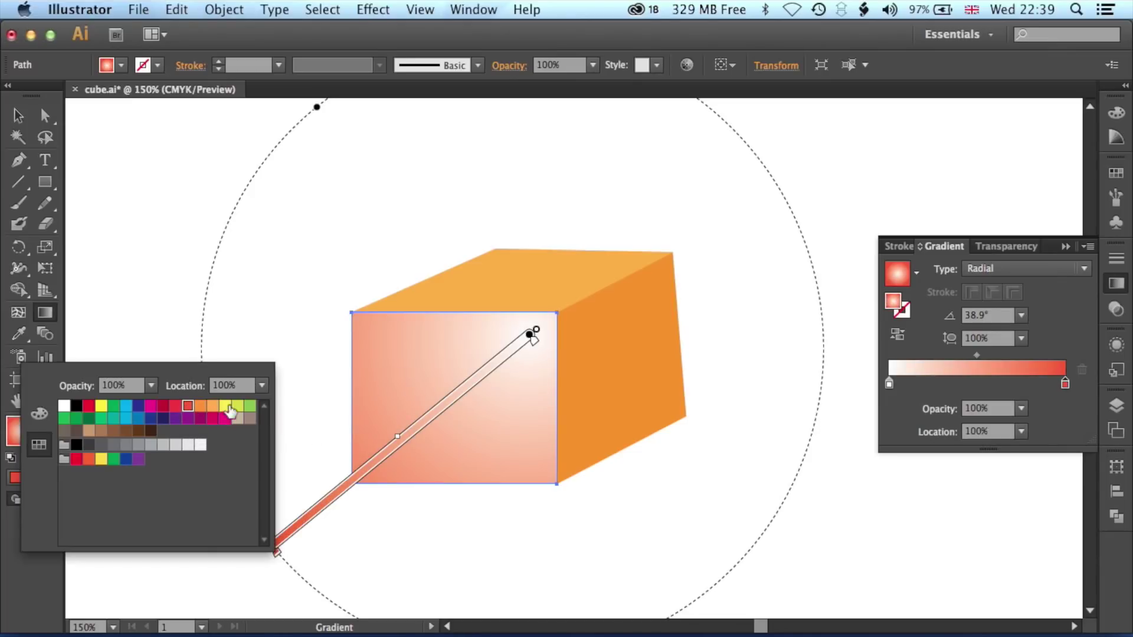
click(538, 357)
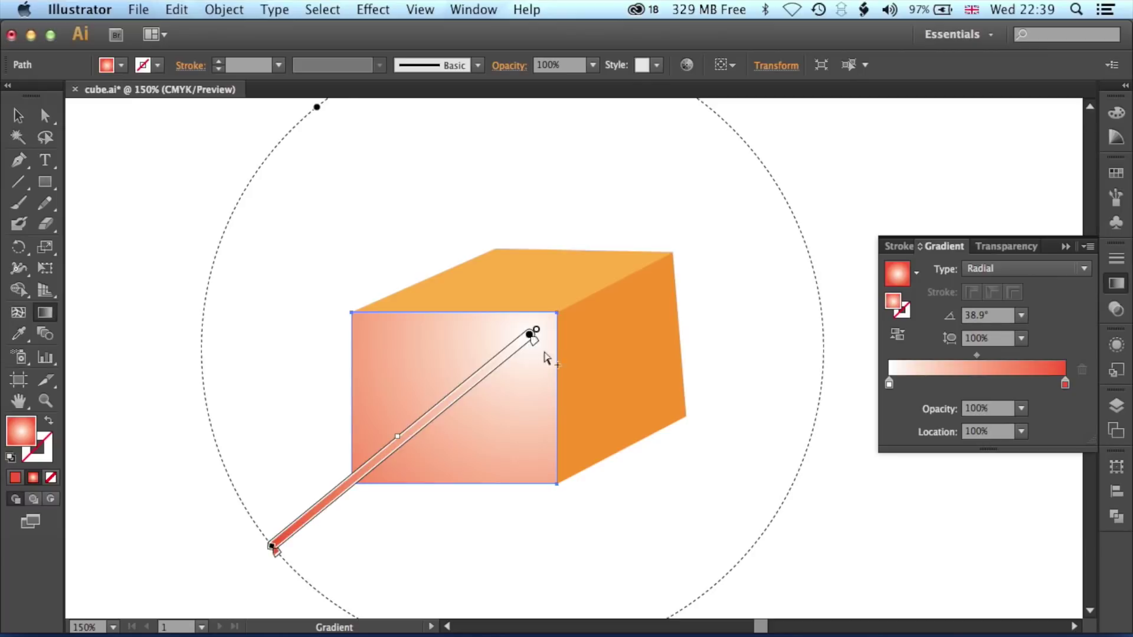
- Set the gradient's centre stop to orange, then deselect the front face
double_click(534, 341)
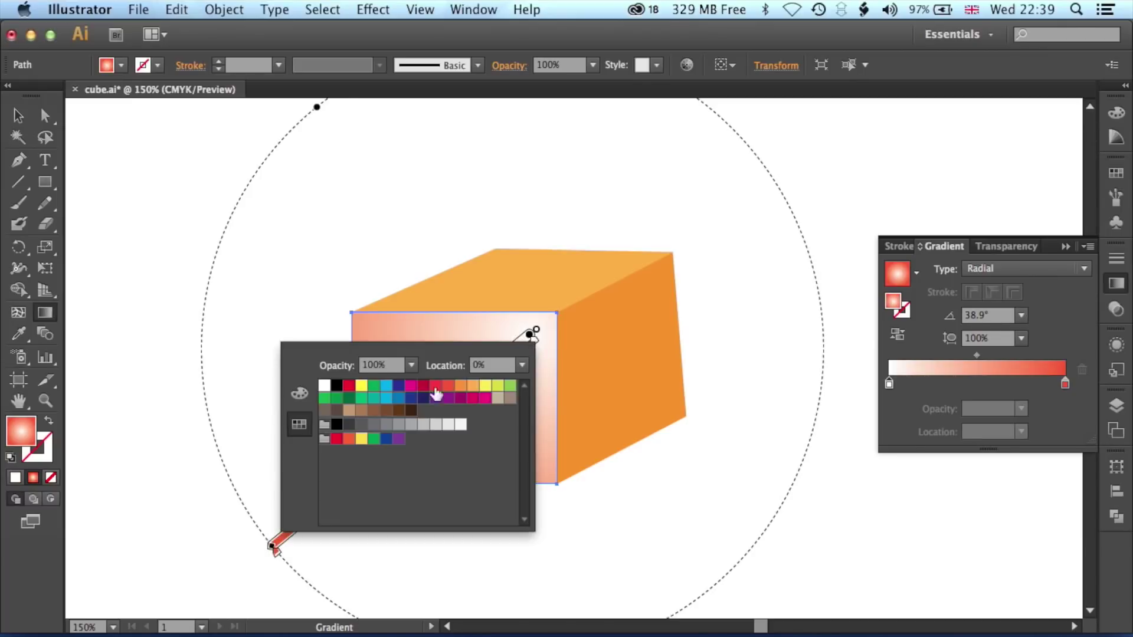
click(460, 386)
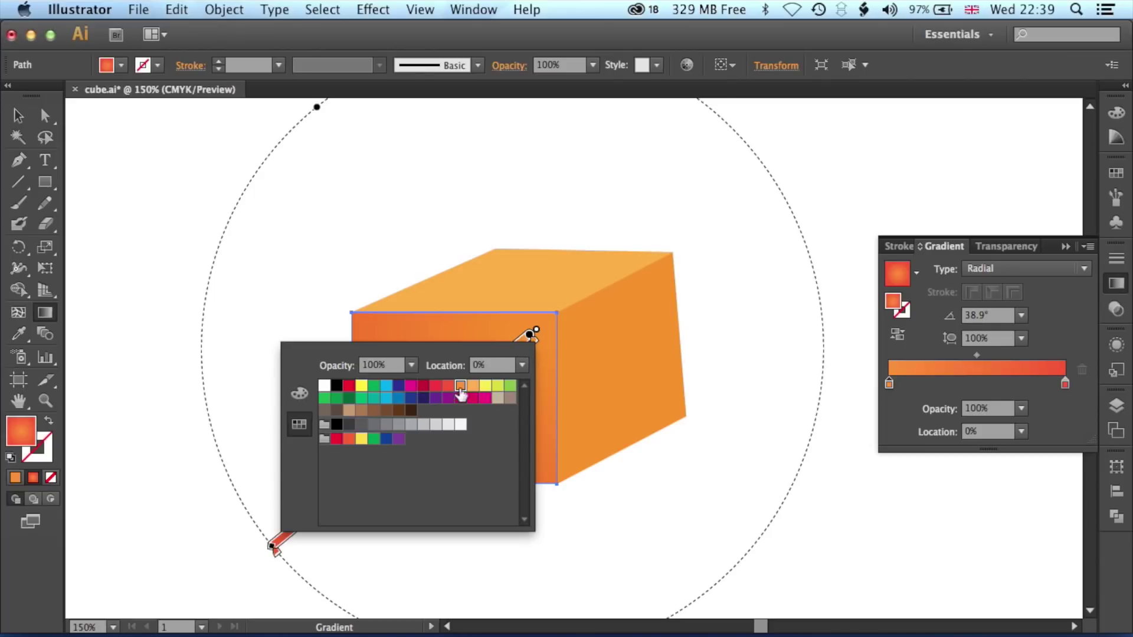
click(582, 421)
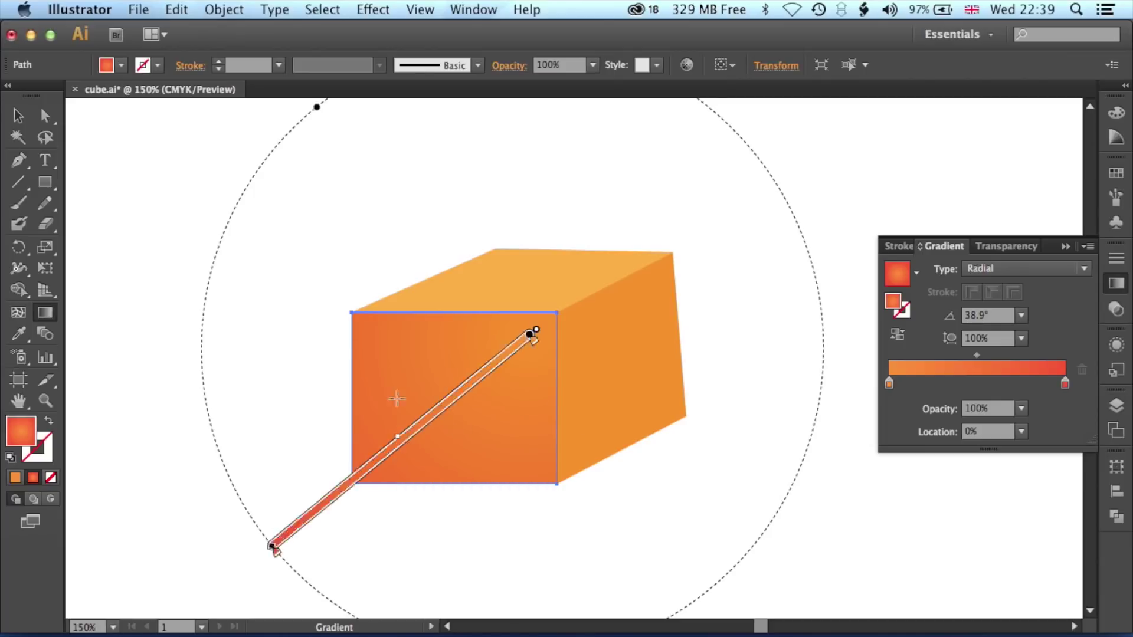
key(v)
click(152, 160)
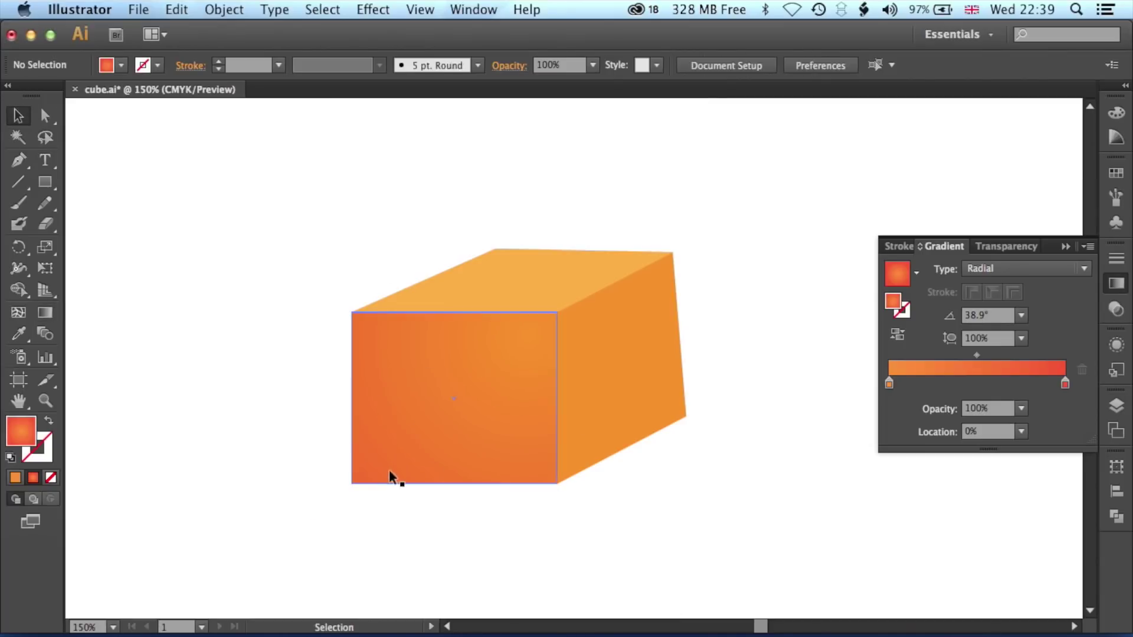
- Give the top face a radial gradient fill
click(547, 298)
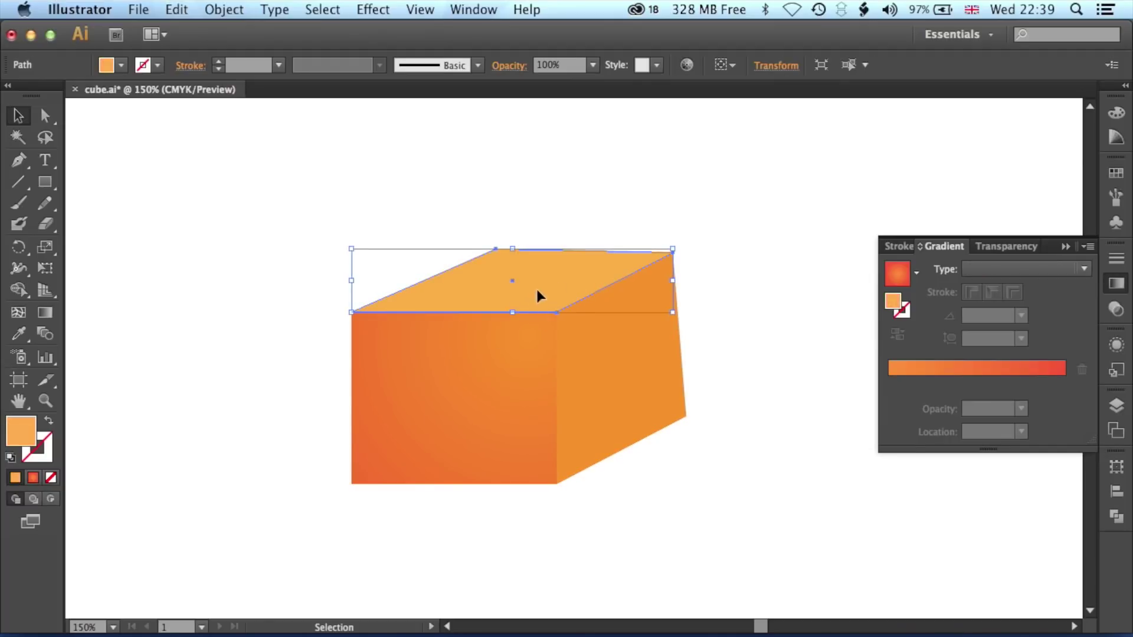
click(48, 314)
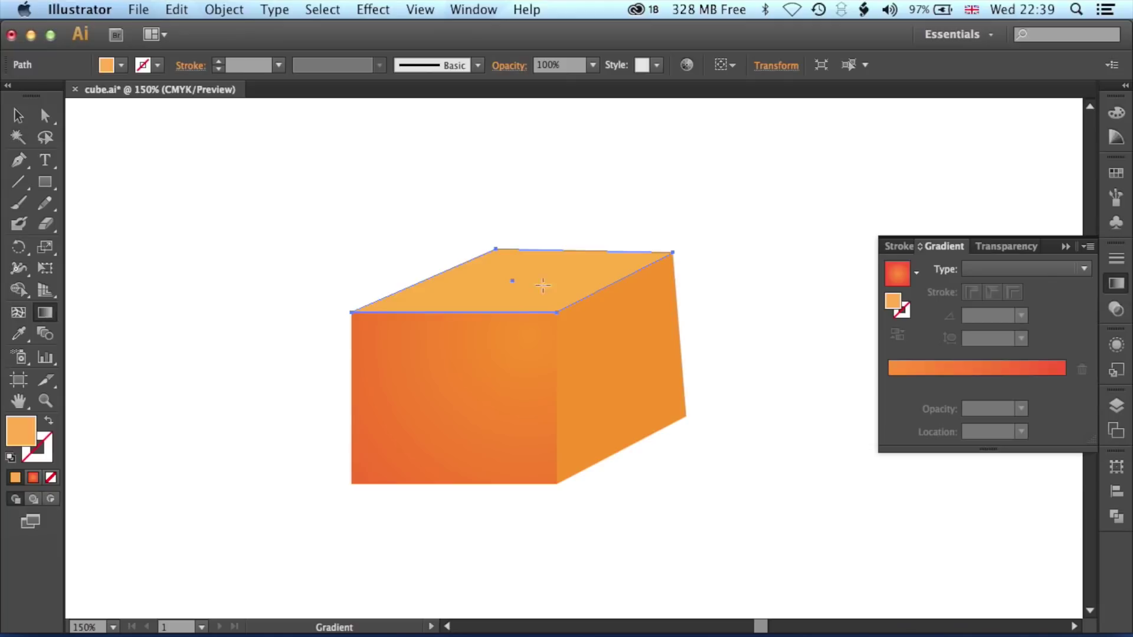
click(1001, 268)
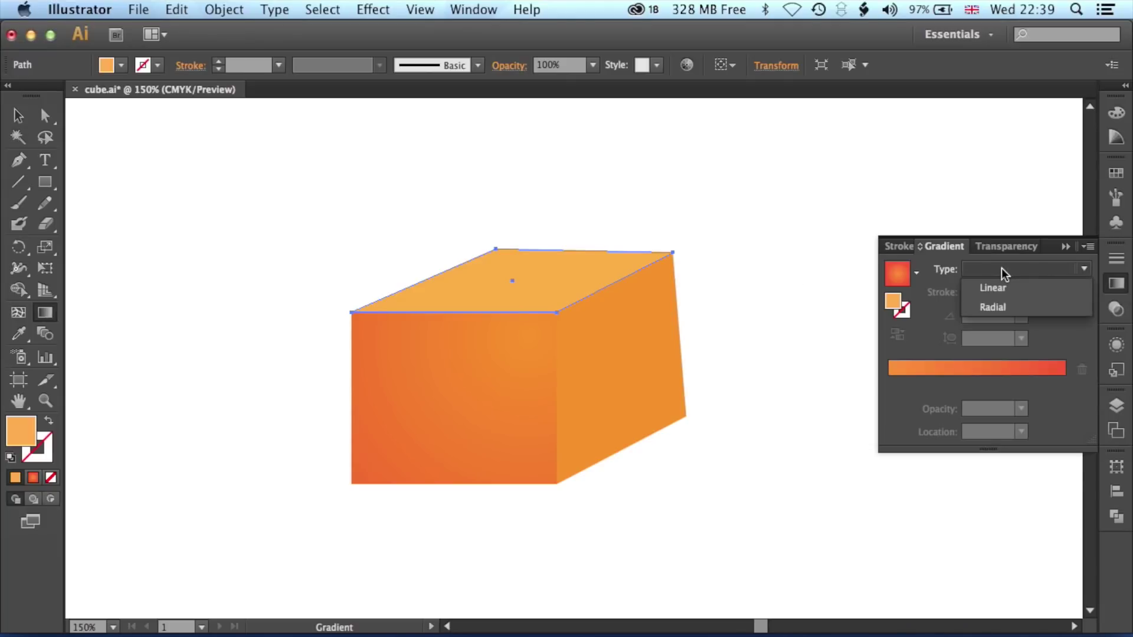
click(1012, 304)
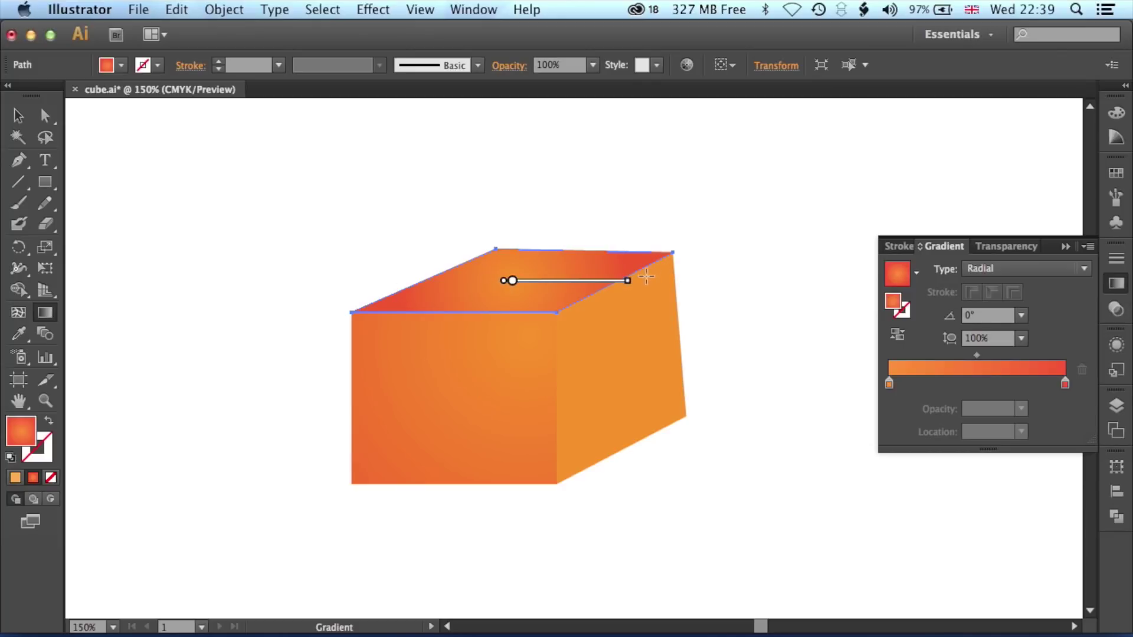
- Rotate the top gradient to 131.4°, centre it on the front top corner, enlarge it, aspect 127.8%
mouse_move(639, 279)
mouse_down()
mouse_move(468, 177)
mouse_move(435, 193)
mouse_up()
drag(493, 266, 534, 289)
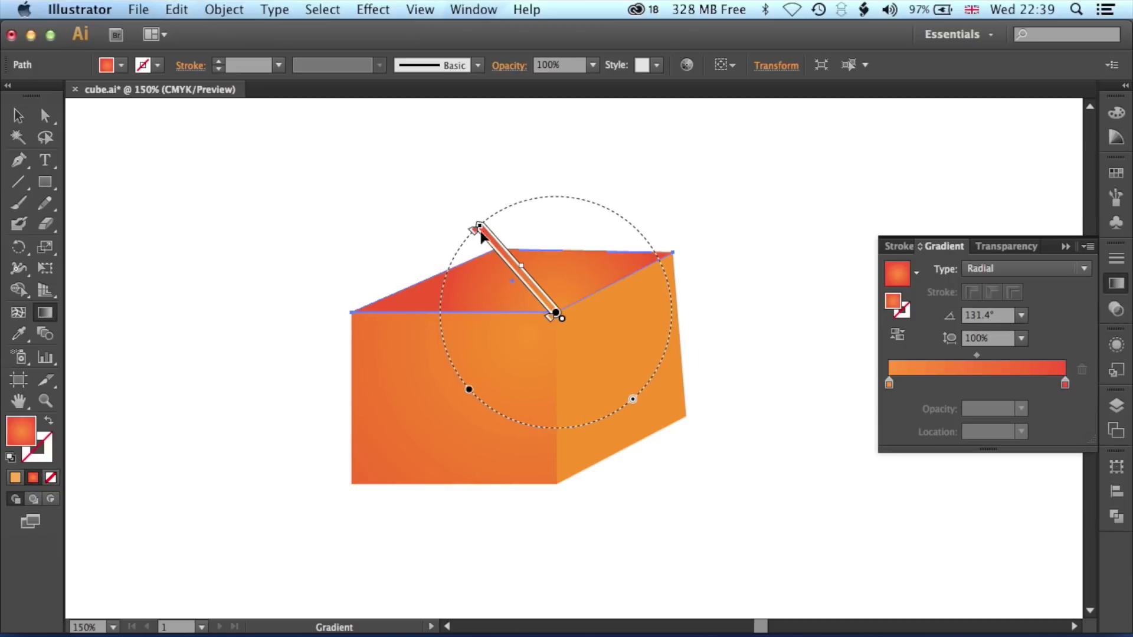
drag(479, 229, 389, 176)
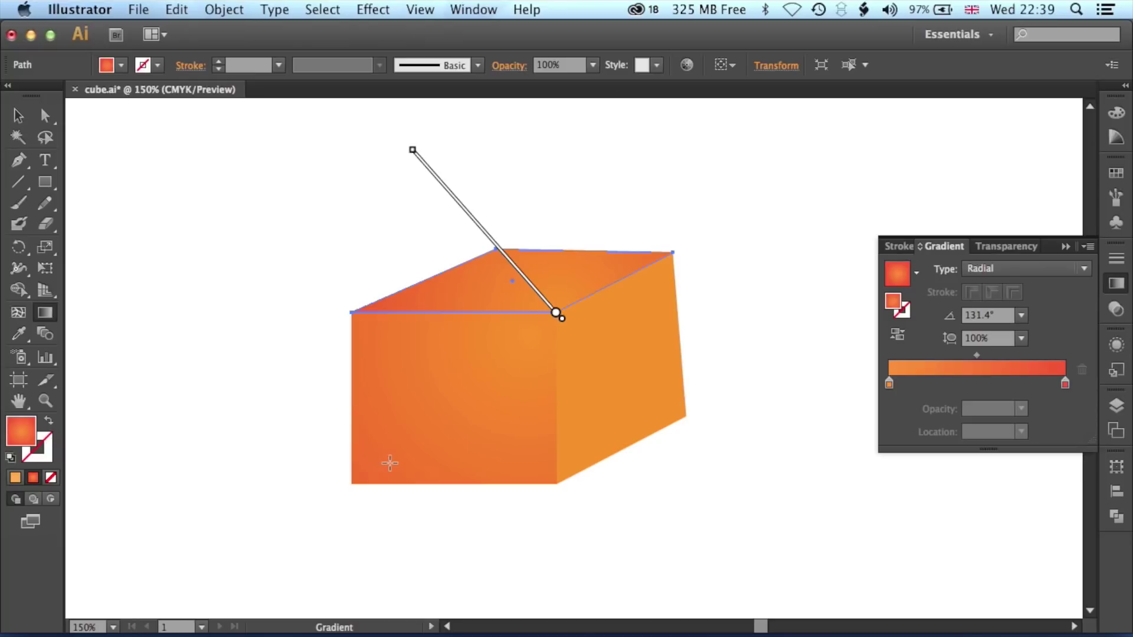
mouse_move(394, 458)
mouse_down()
mouse_move(346, 486)
mouse_move(345, 470)
mouse_up()
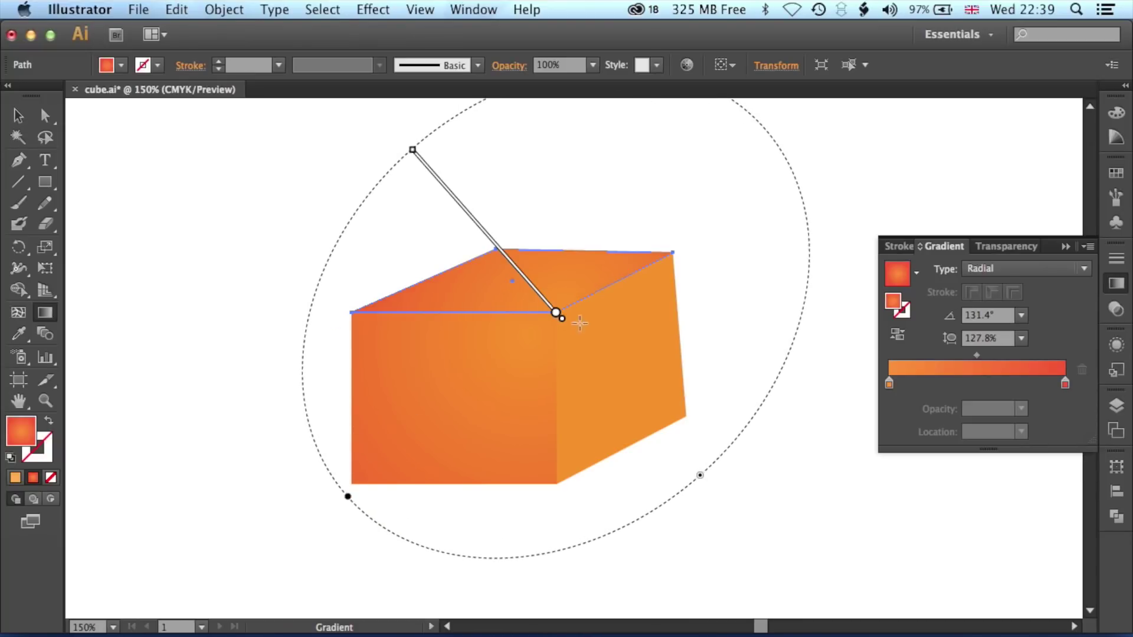
- Set the top gradient's outer stop to HSB hue 37, saturation 30%, then deselect the face
double_click(409, 156)
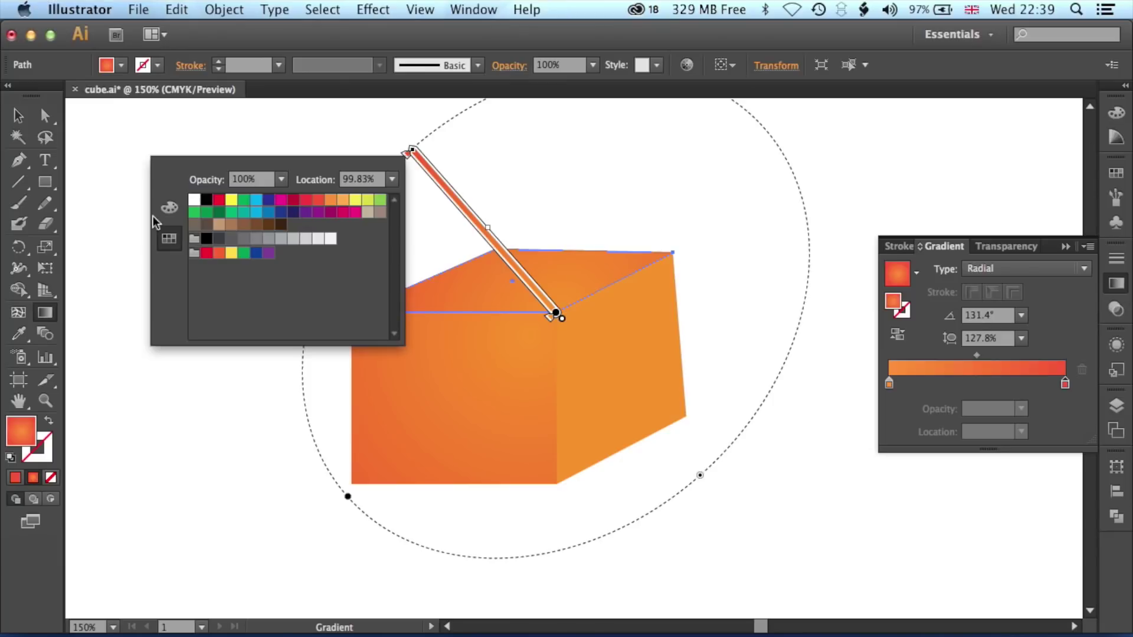
click(170, 210)
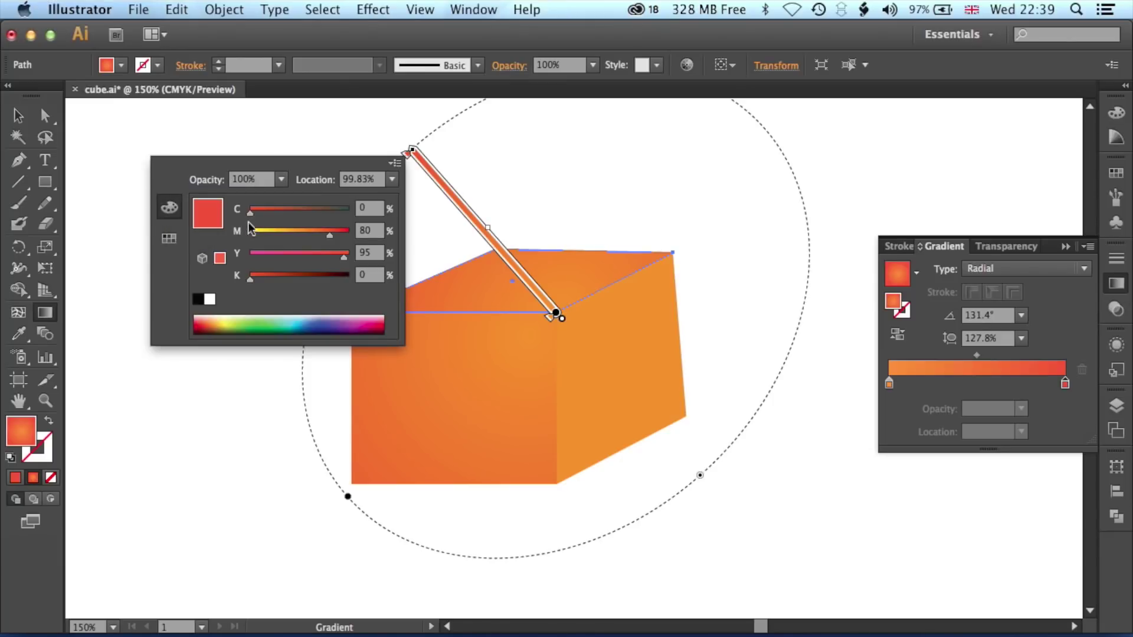
click(395, 163)
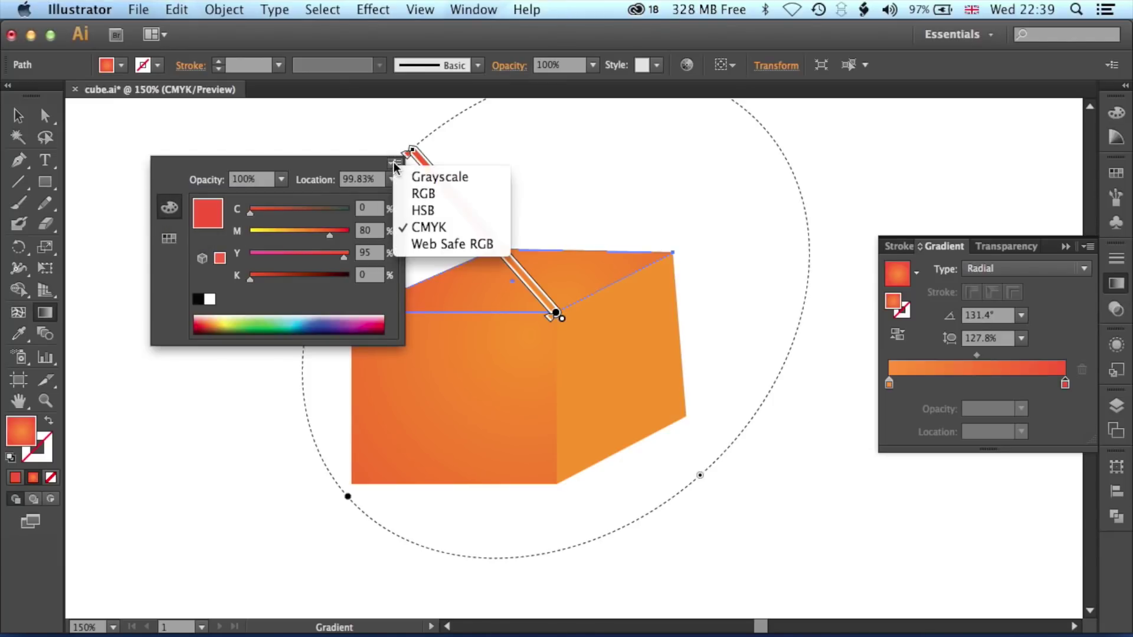
click(425, 211)
drag(334, 243, 278, 242)
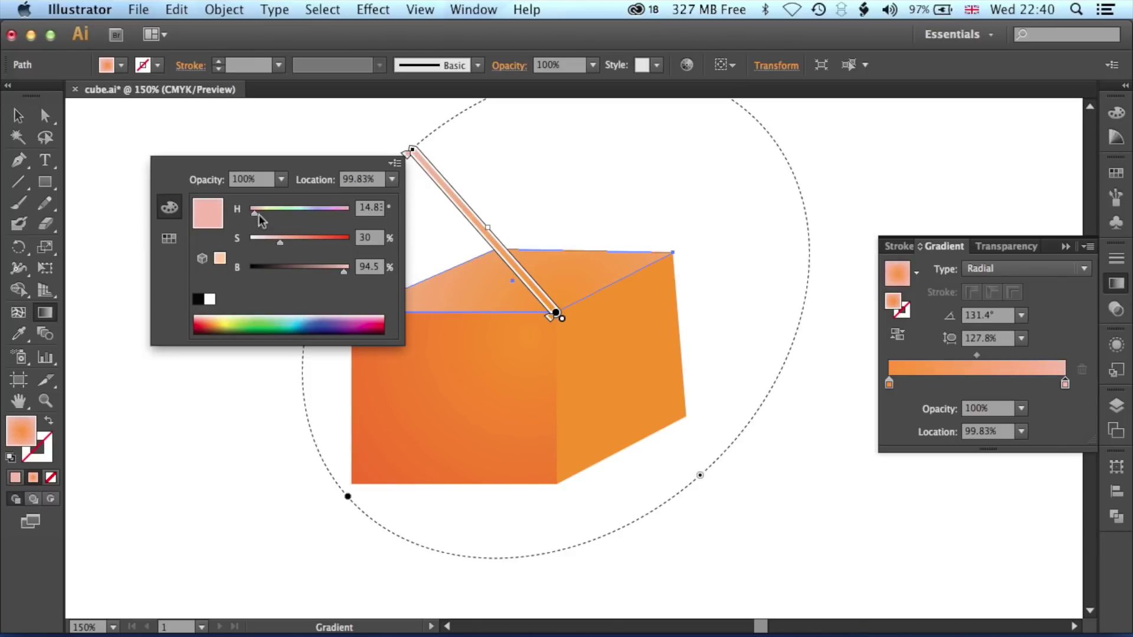
drag(256, 215, 261, 214)
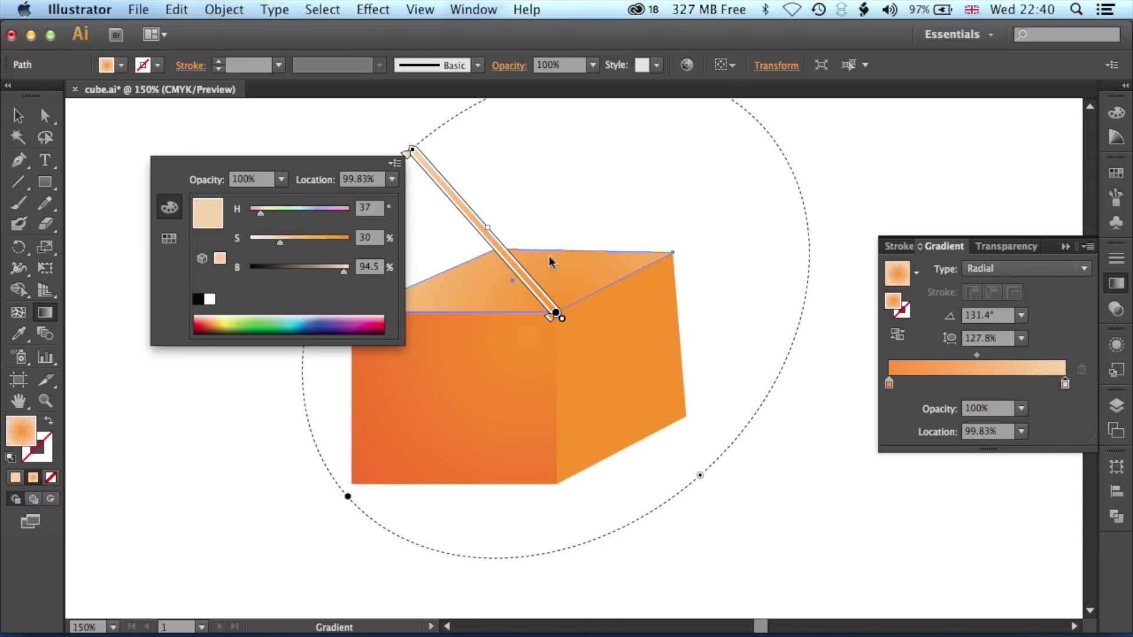
key(v)
click(488, 166)
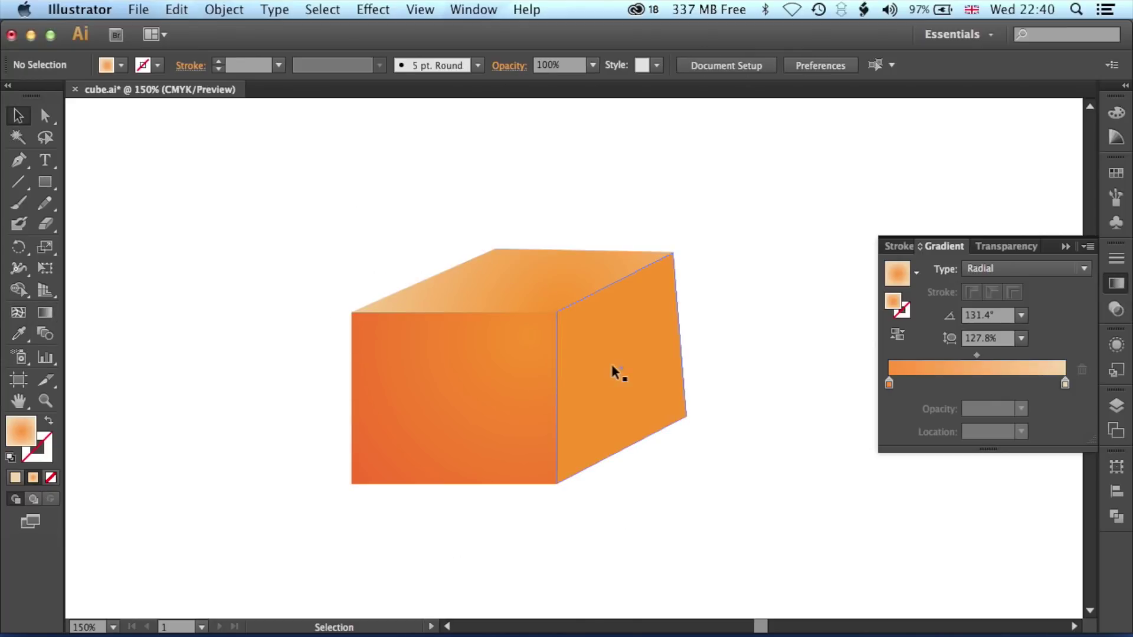